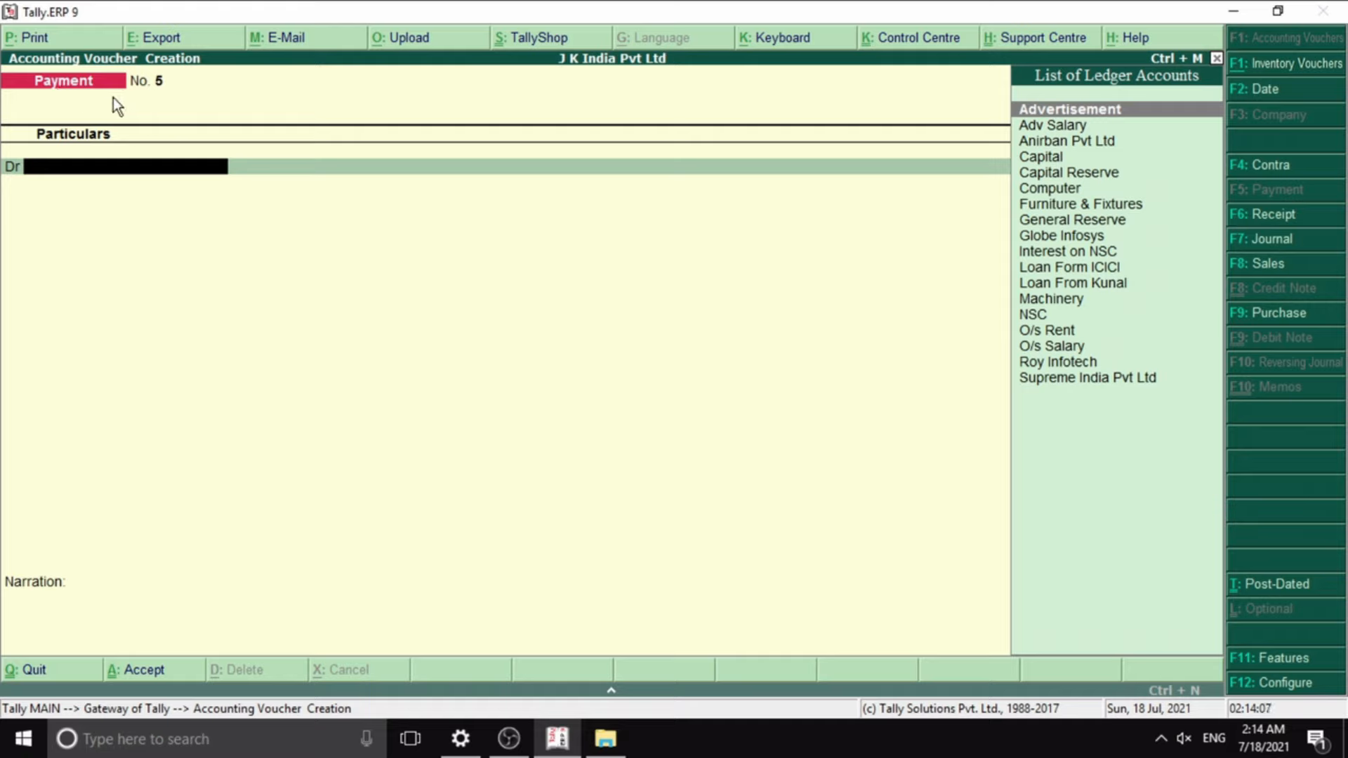
- Start a Contra voucher and credit State Bank of India with 15,000
key("F4")
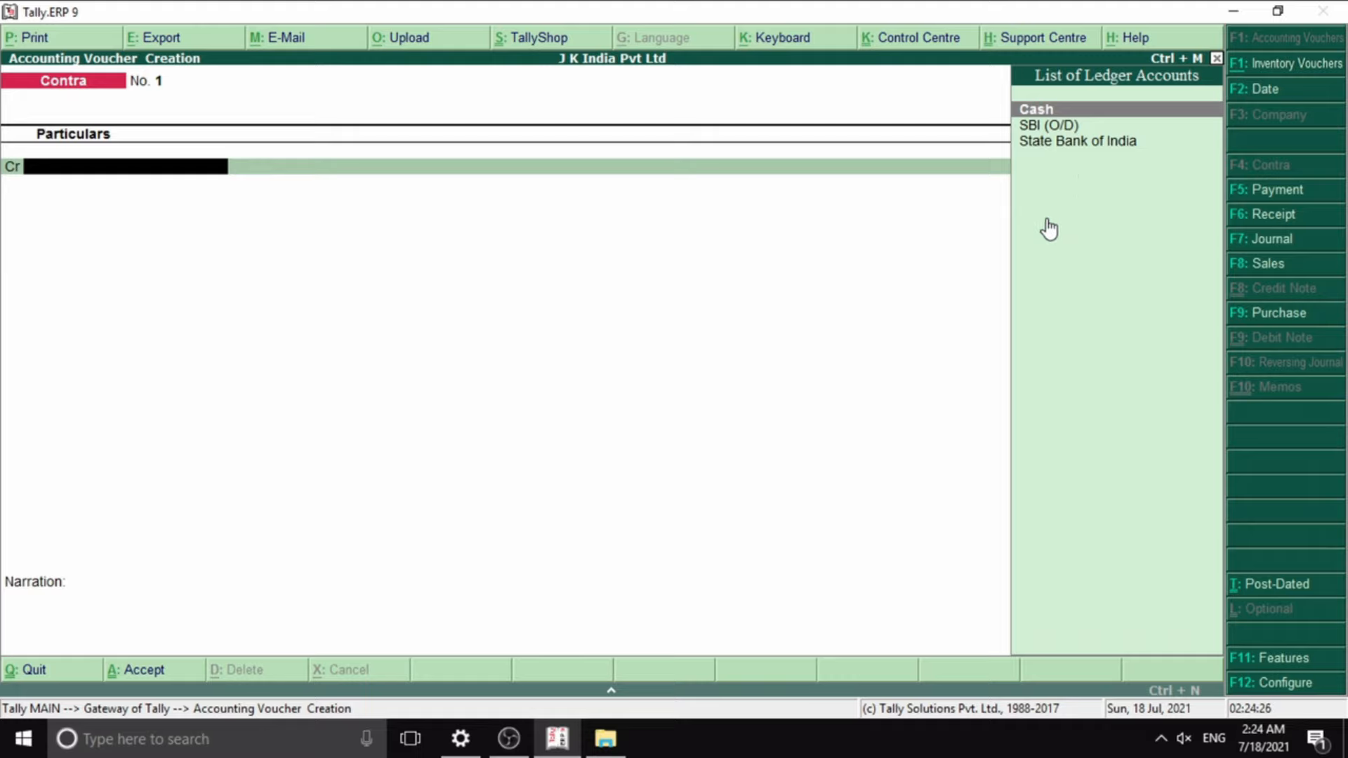
key("F5")
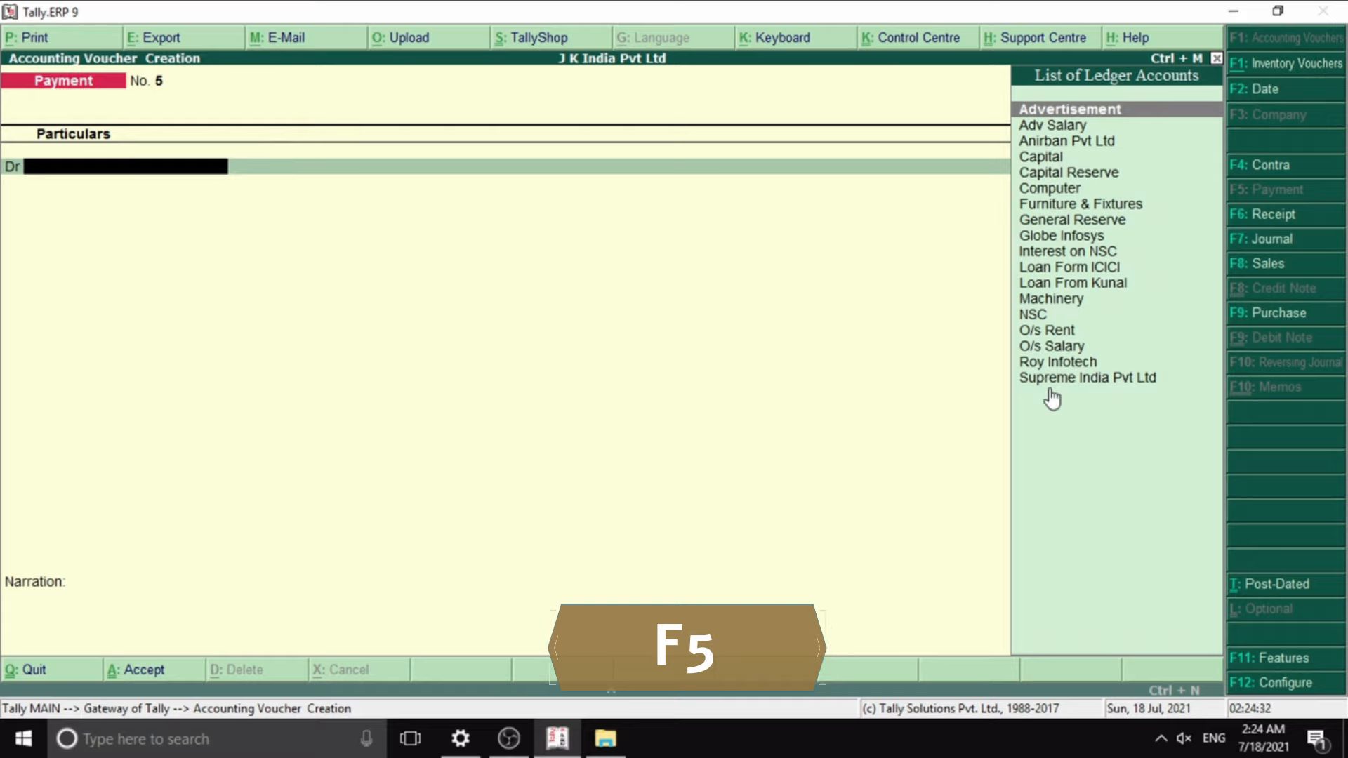
key("F4")
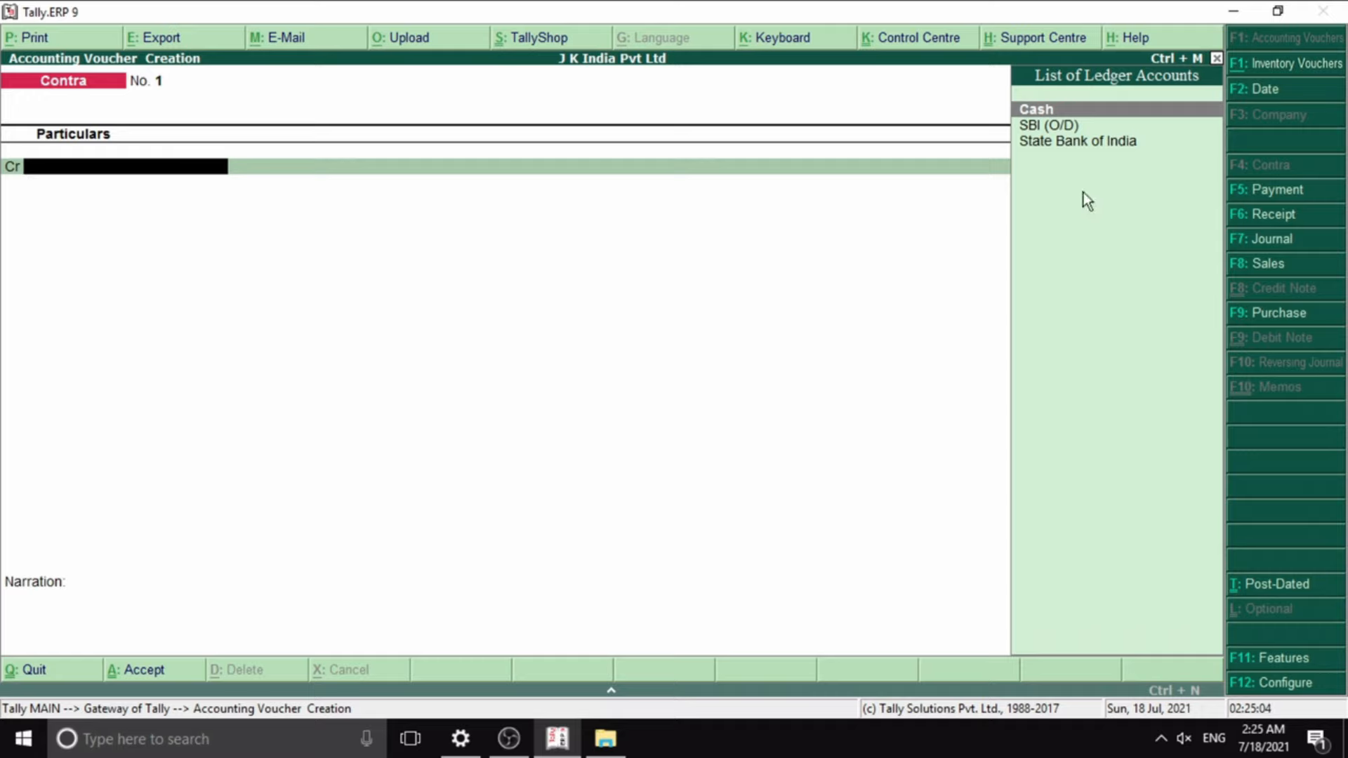
left_click(1088, 142)
left_click(1087, 141)
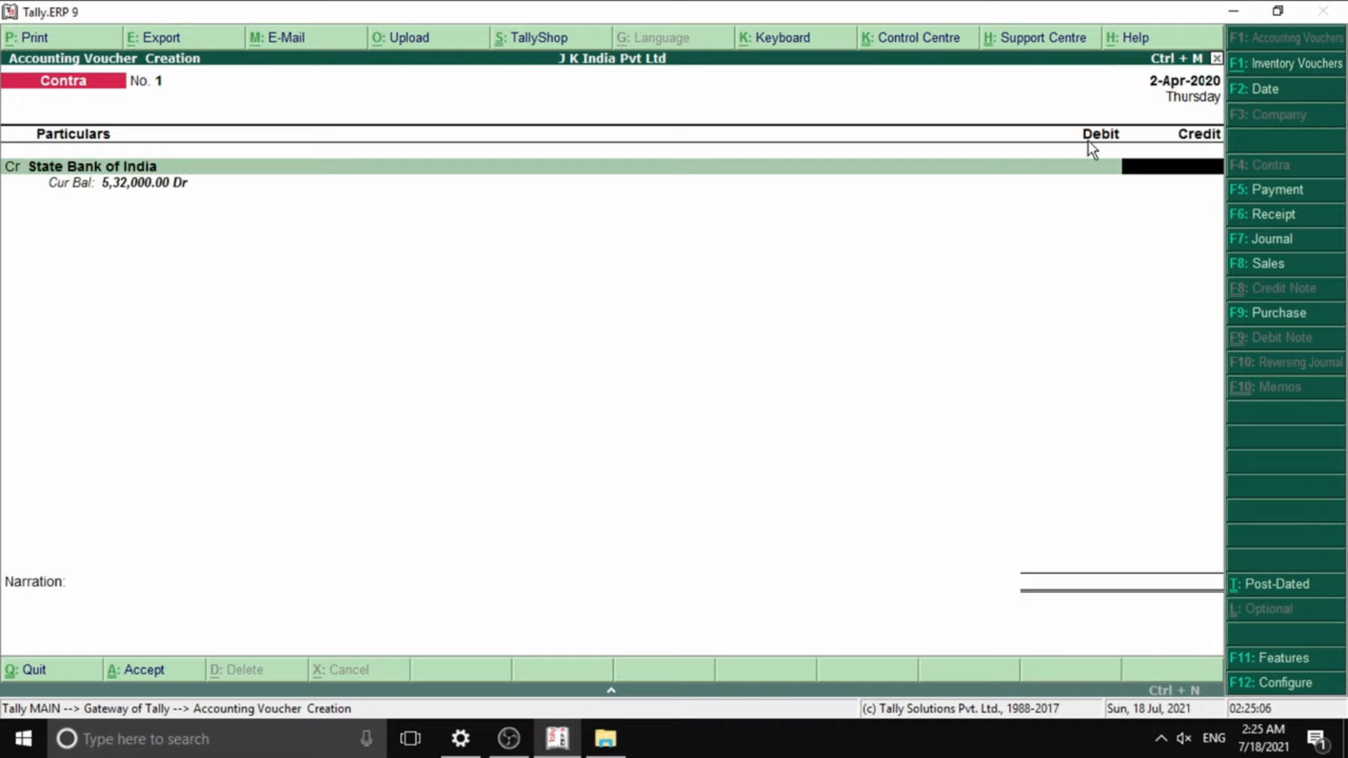
type("15000")
key("Return")
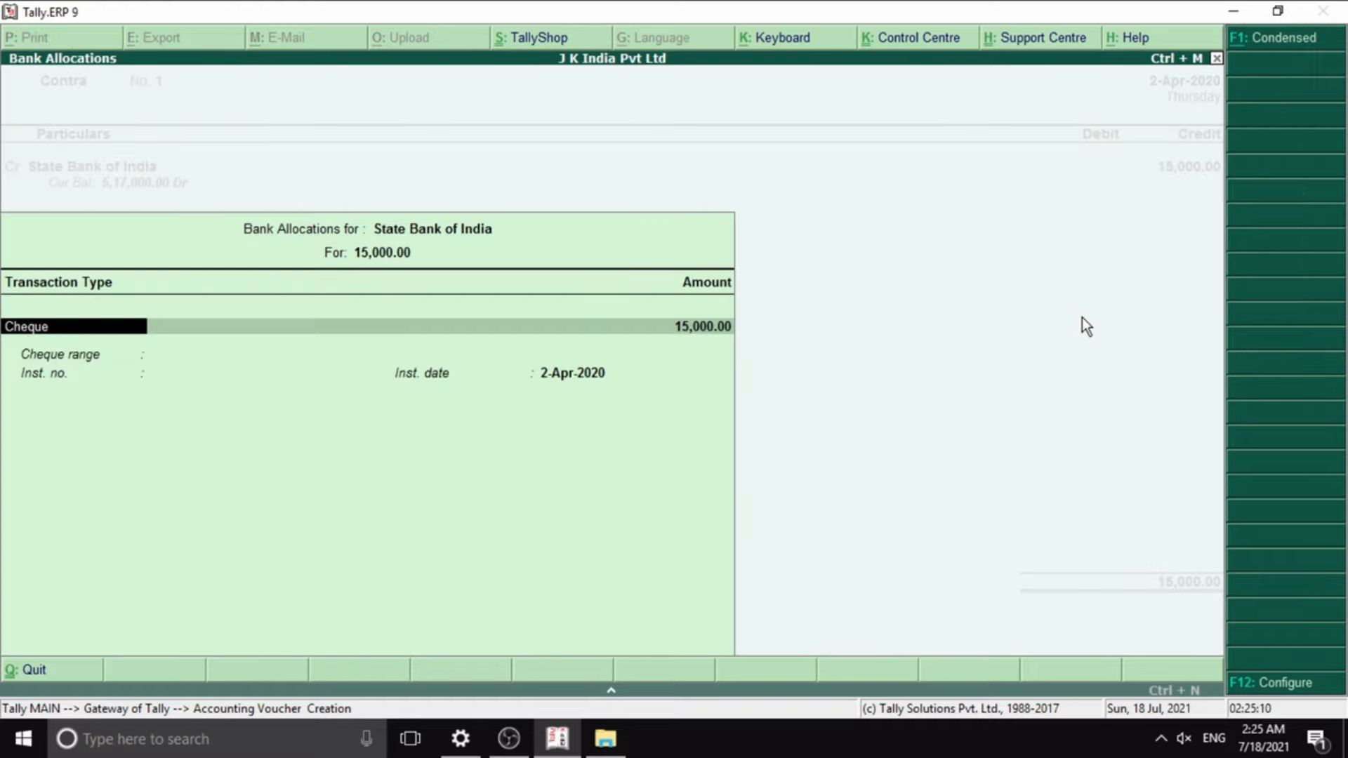
- Accept the cheque allocation without an instrument number and debit Cash with 15,000
key("Return")
key("Return")
key("Return")
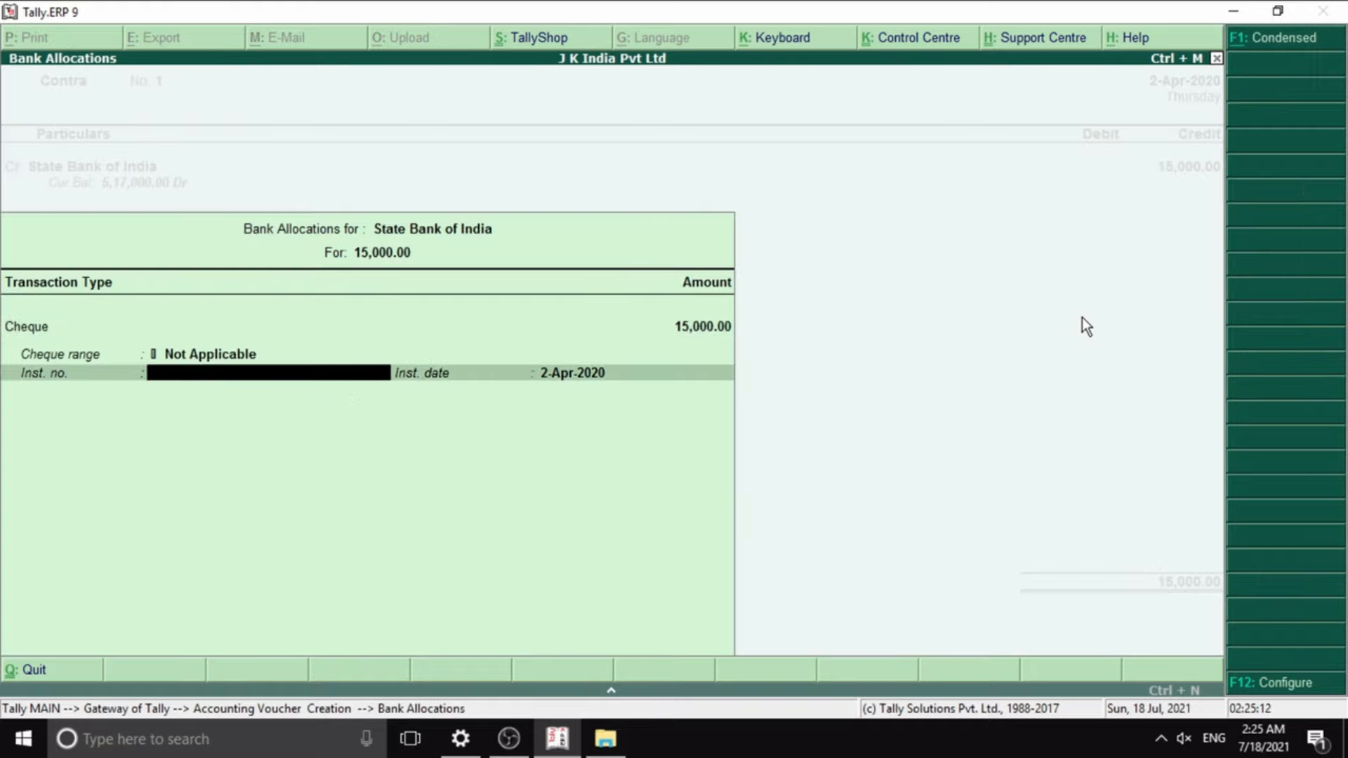
key("Return")
key("Return")
key("Return")
key("Return")
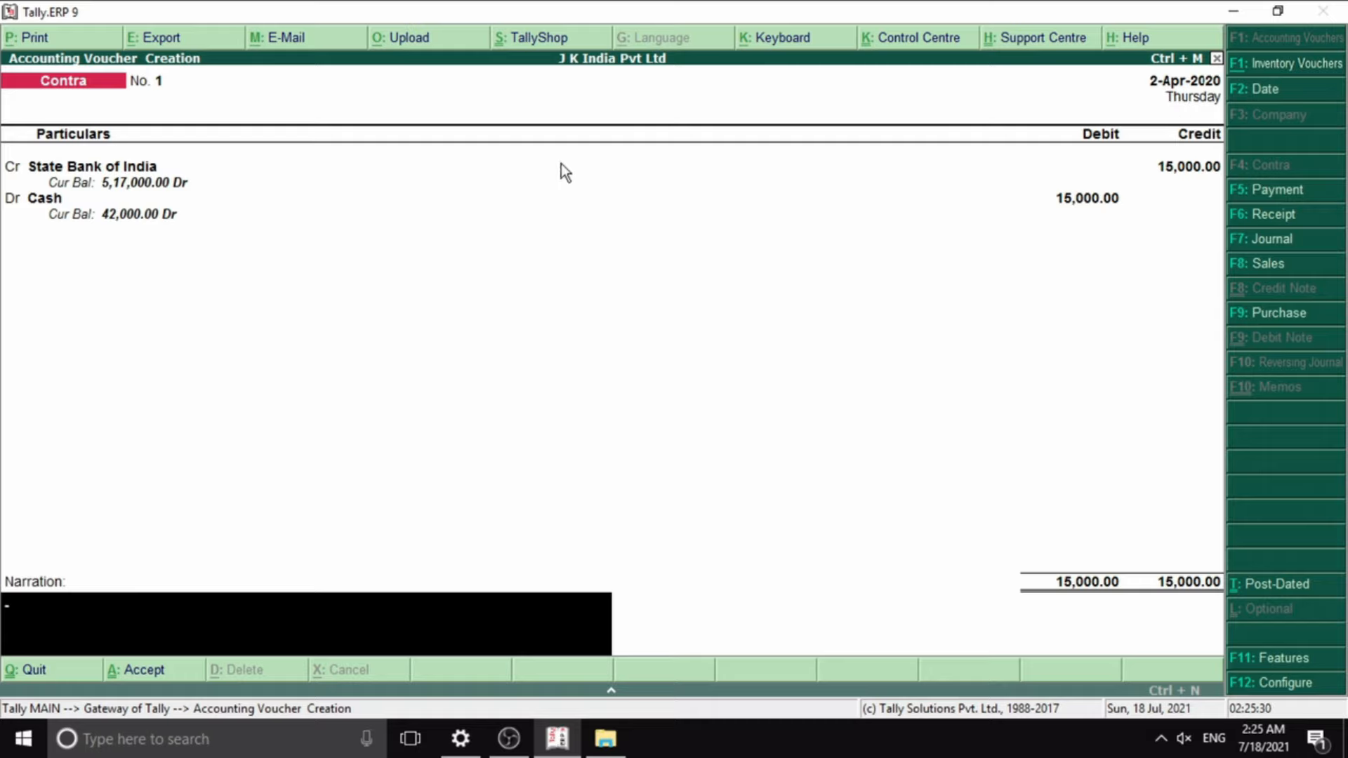
- Set the voucher date to 1-May-2020 and save the withdrawal voucher without a narration
key("F2")
type("1.5")
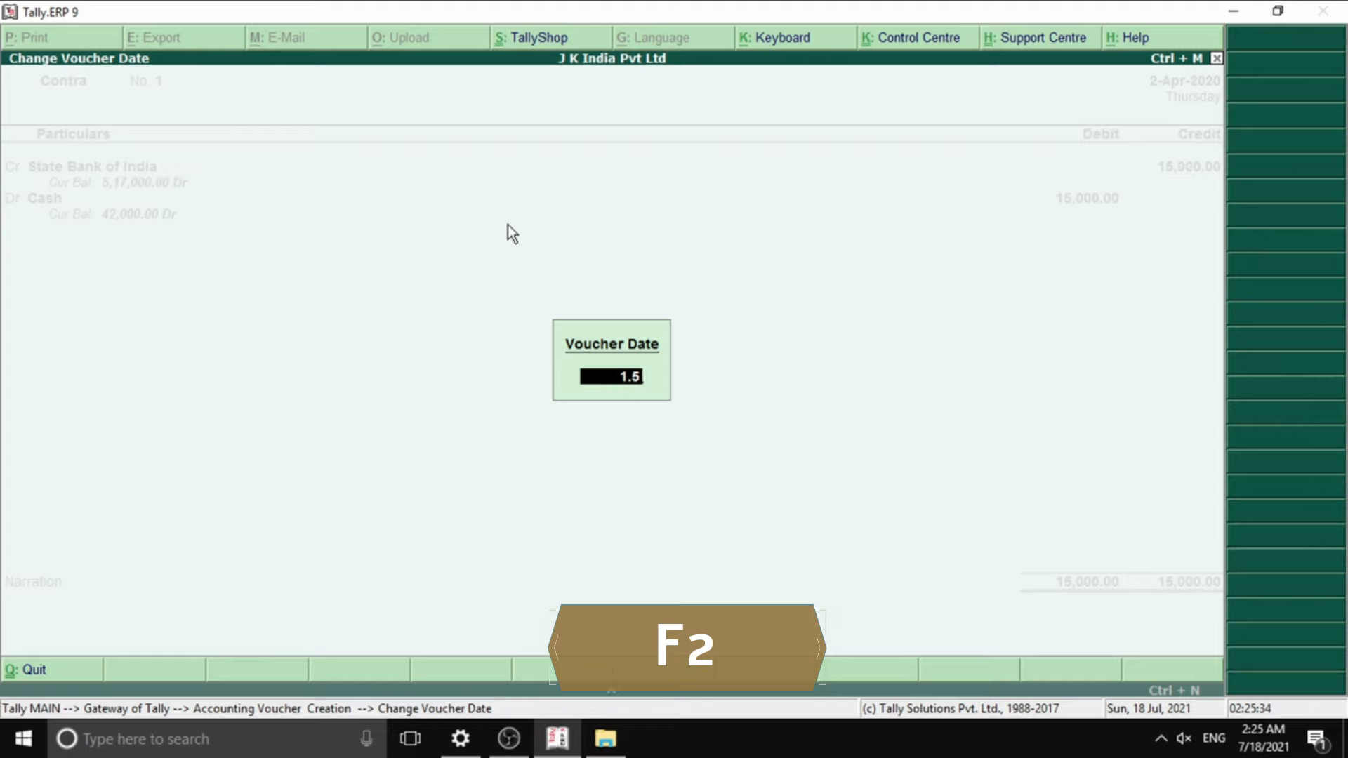
key("Return")
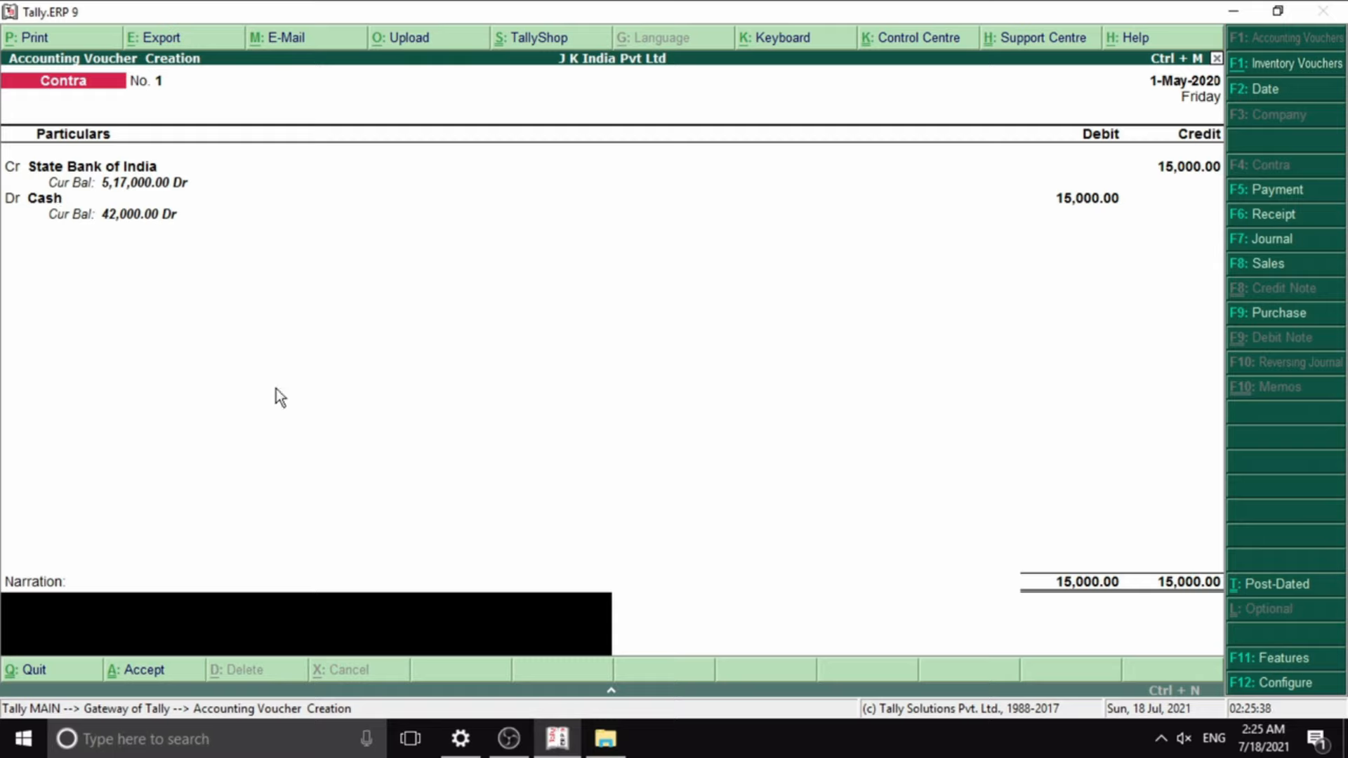
key("Return")
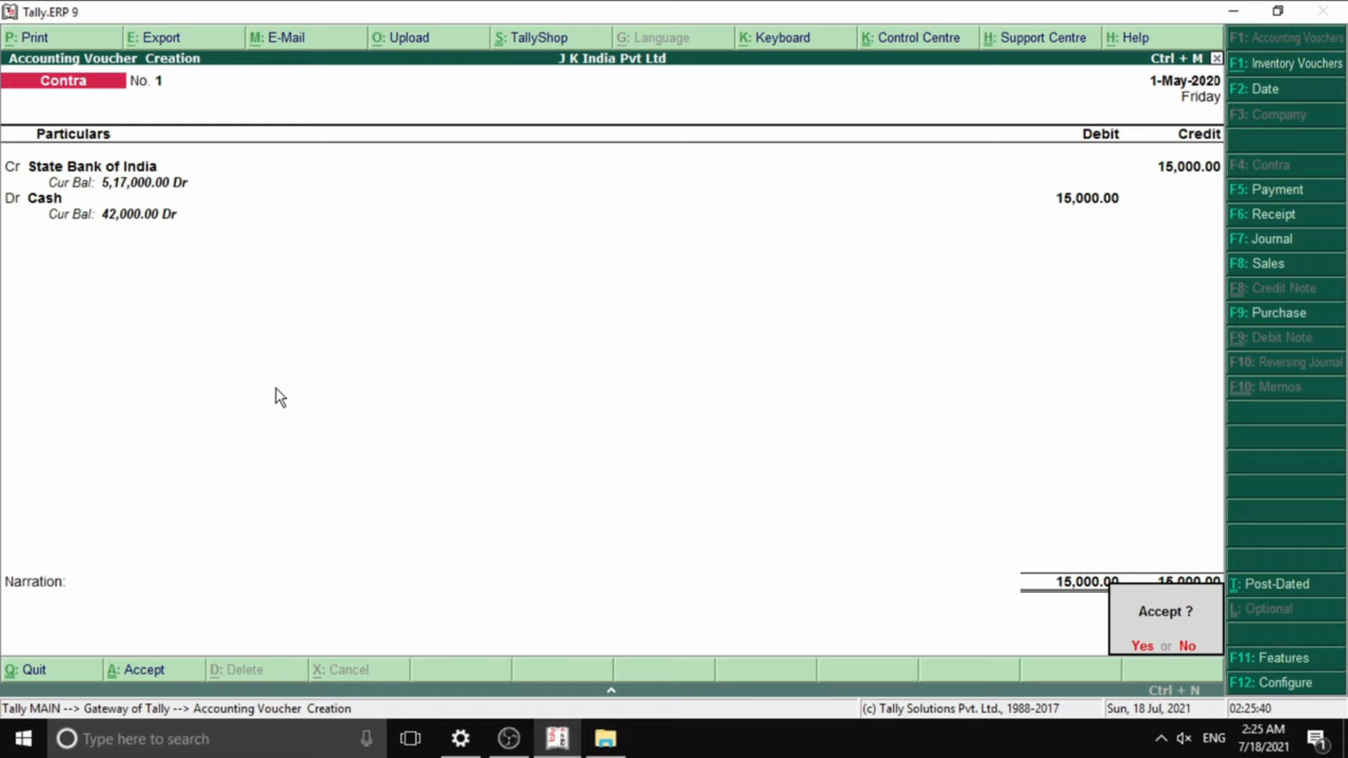
key("Return")
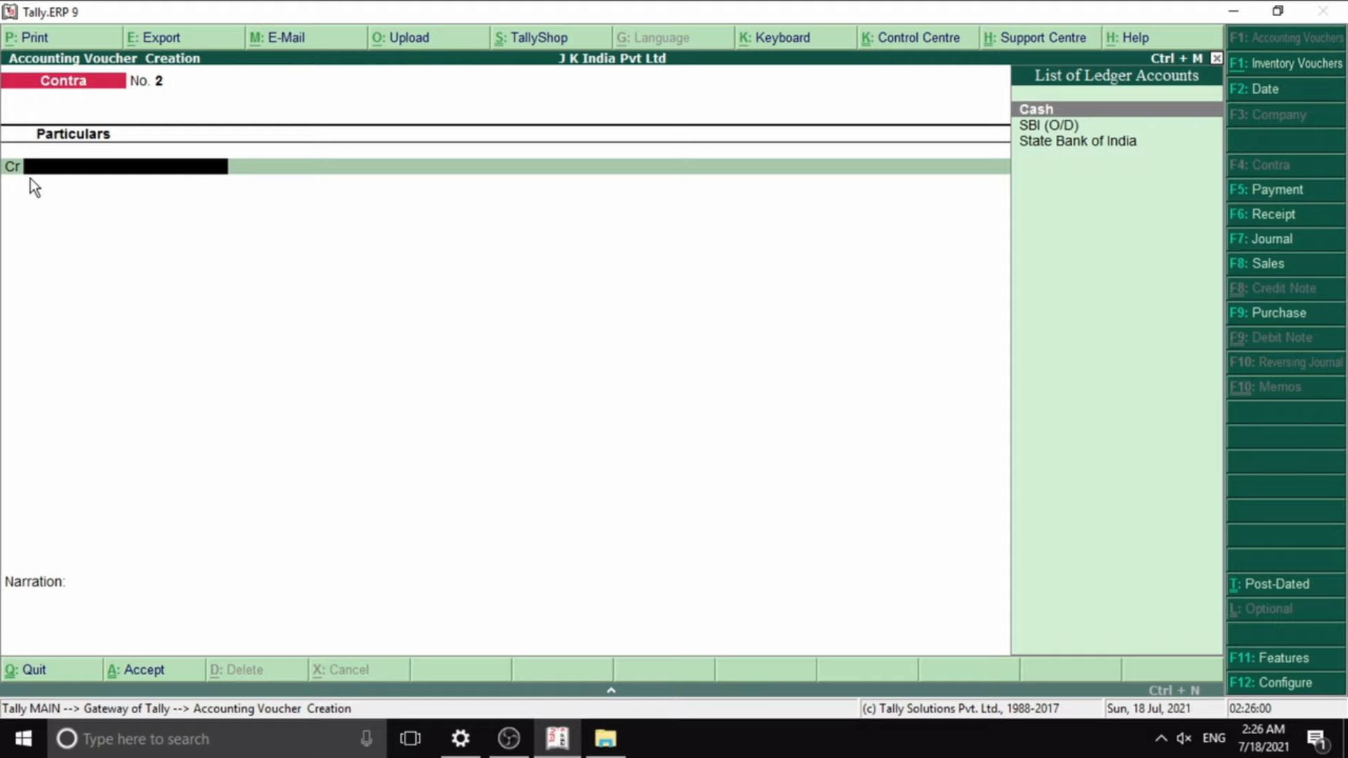
- In the new Contra voucher, credit Cash with 5,000 and choose State Bank of India as the debit ledger
key("Return")
type("5000")
key("Return")
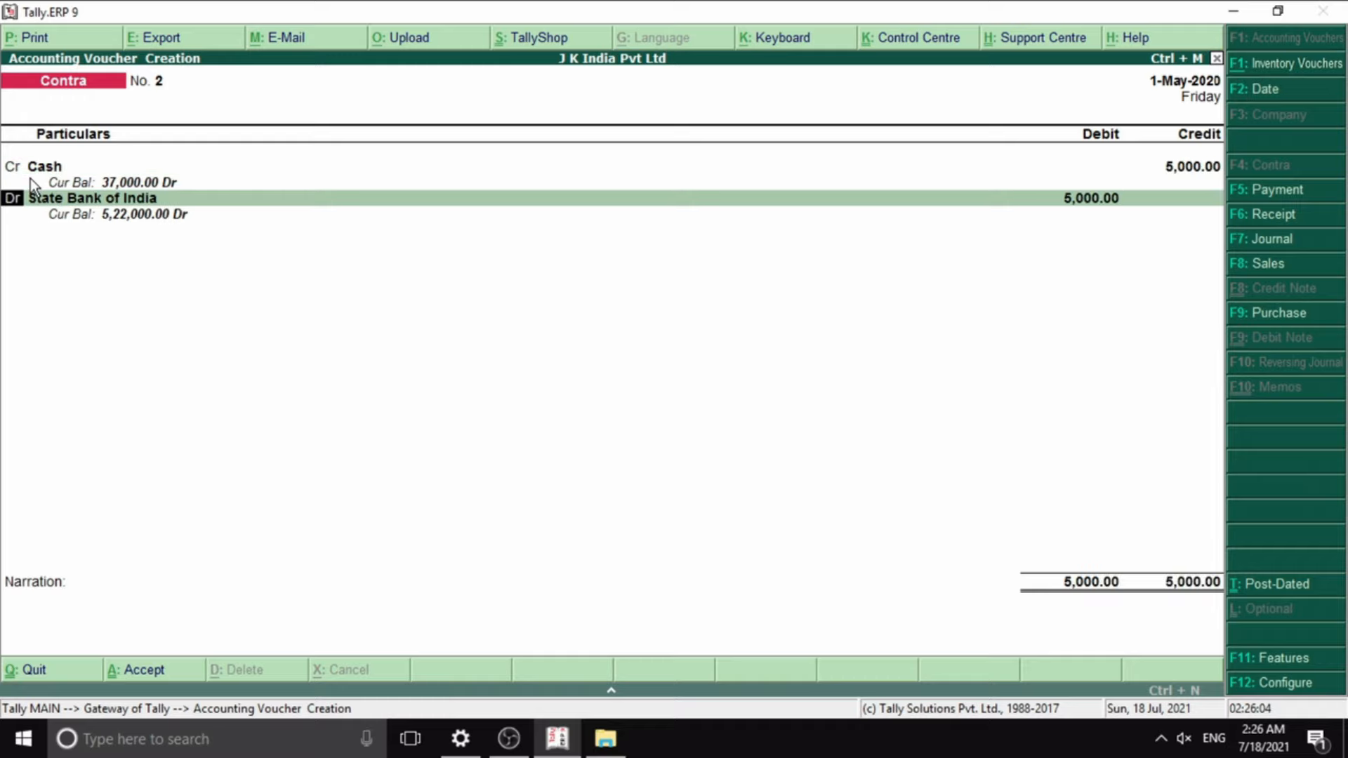
key("Return")
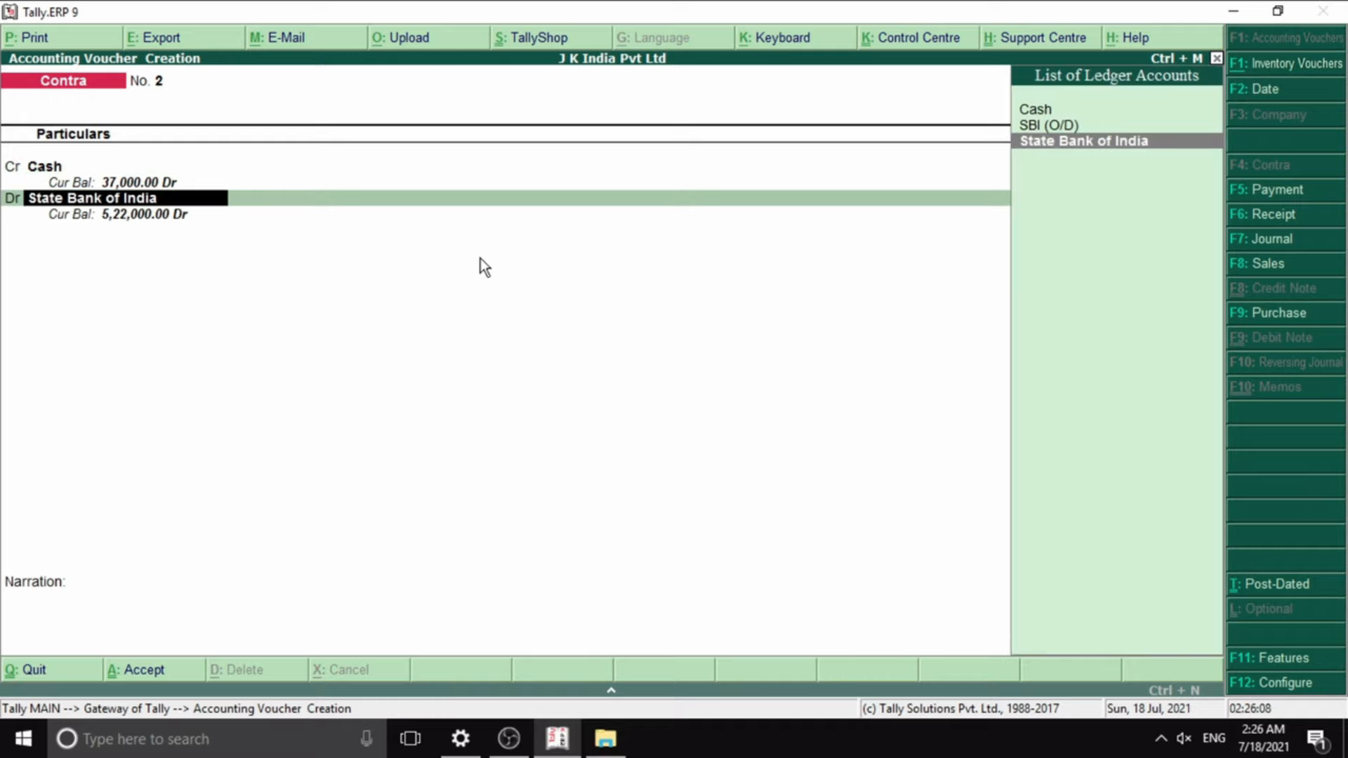
key("Return")
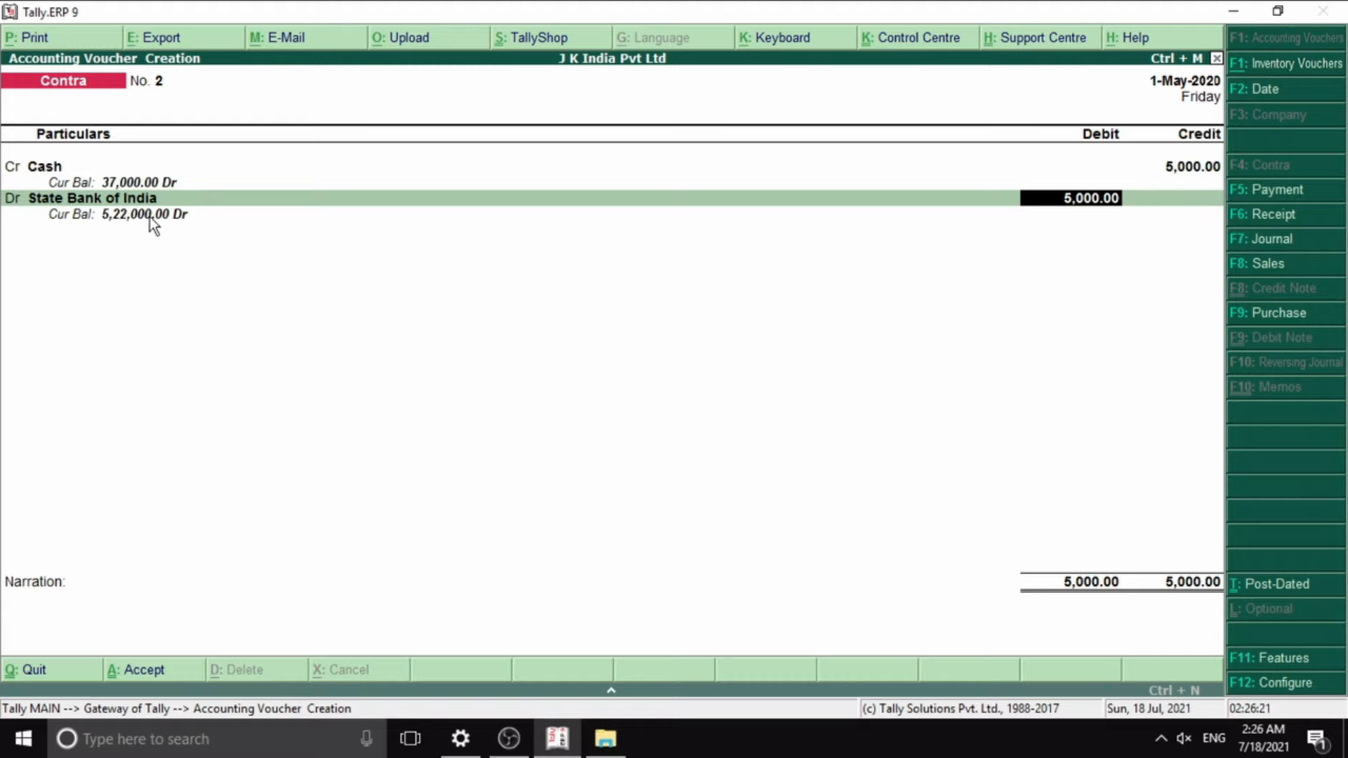
- Enter the deposit's cash denominations as 2 notes of 2000 and 2 notes of 500, and save the voucher
key("Return")
key("Return")
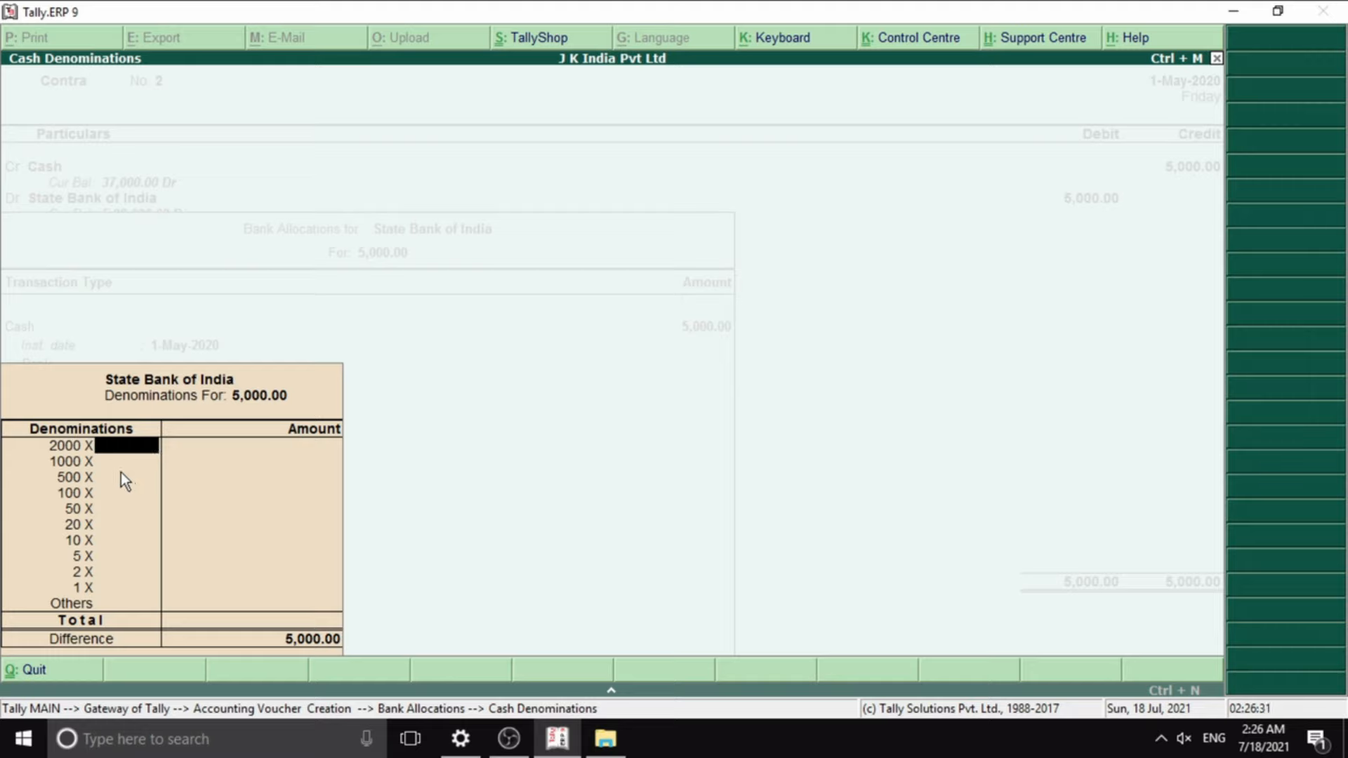
type("2")
key("Return")
key("Return")
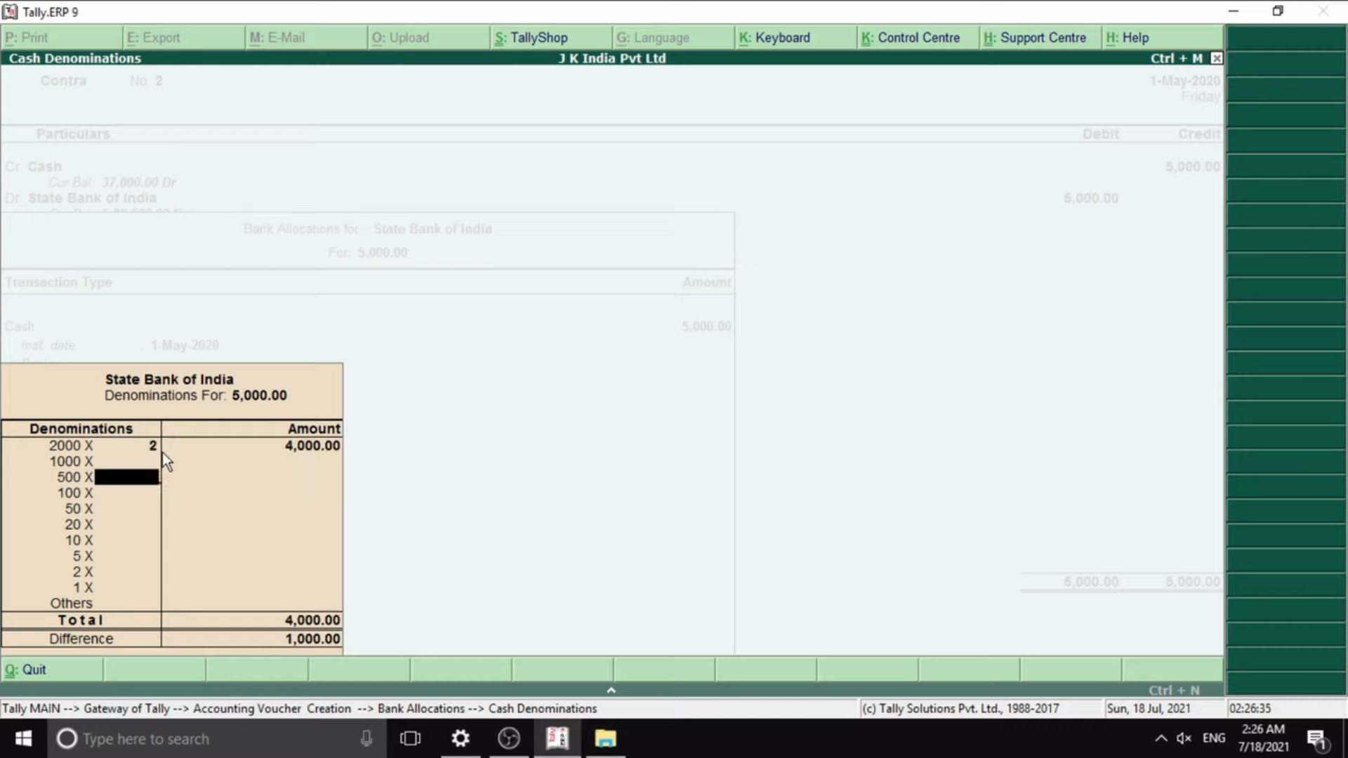
type("2")
key("Return")
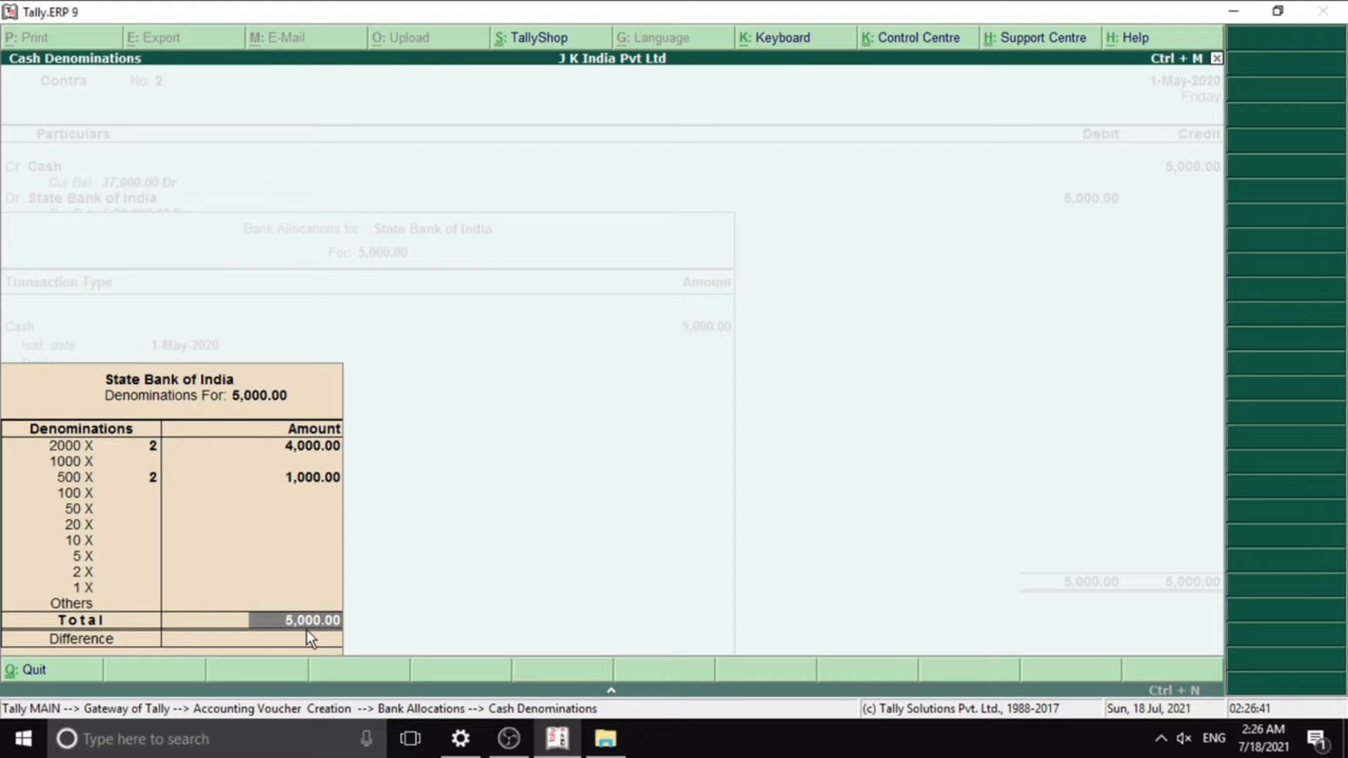
key("Return")
key("Return")
key("Return")
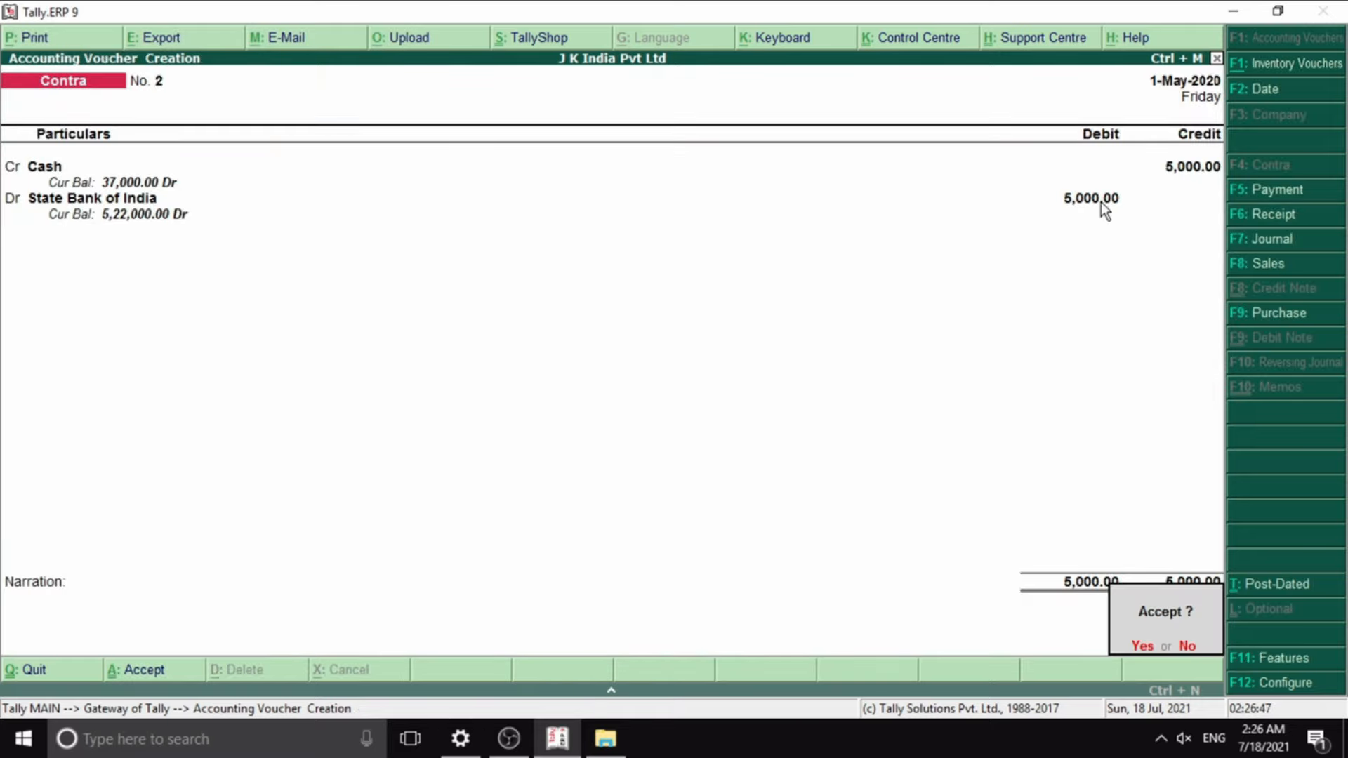
key("Return")
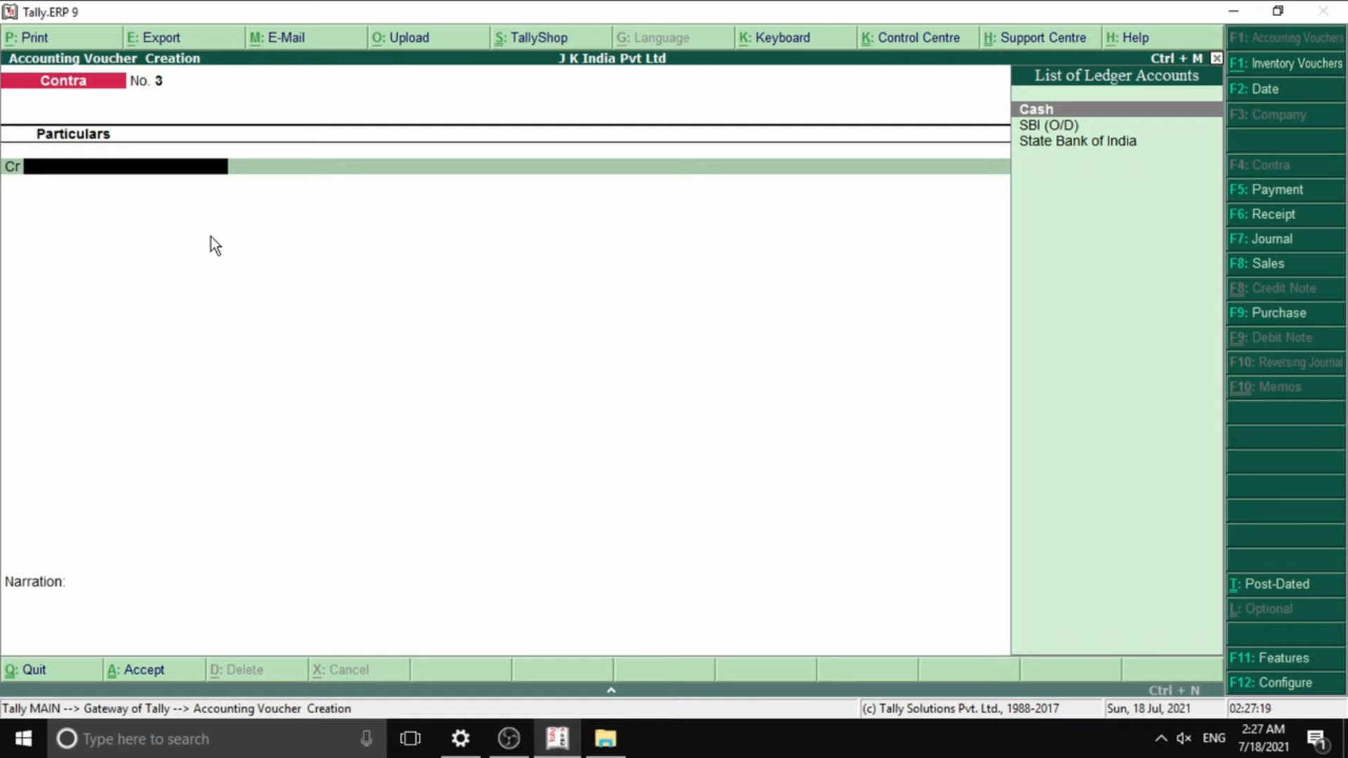
- Credit Cash with 10,000 in the next Contra voucher
left_click(1054, 111)
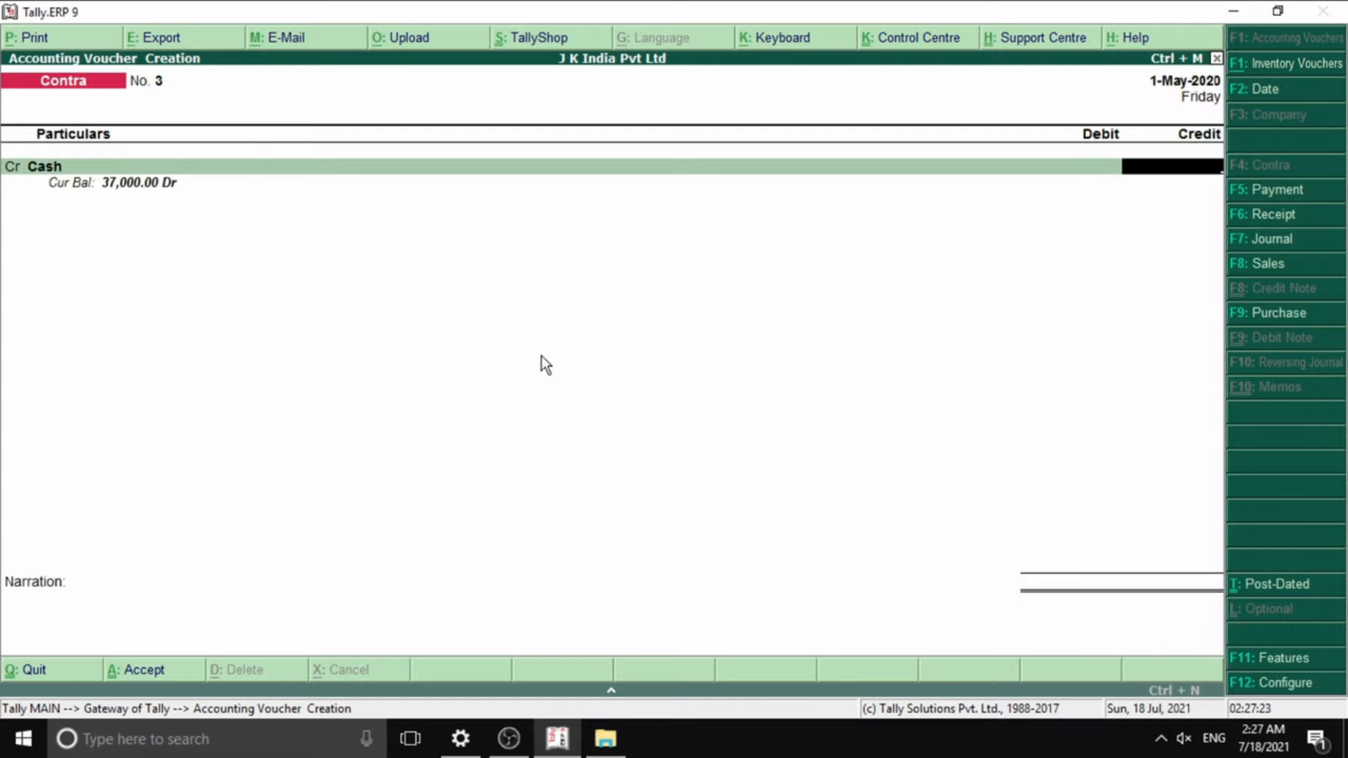
type("10000")
key("Return")
- Create a new debit ledger named UTI Bank under the Bank Accounts group from within the voucher
key("Return")
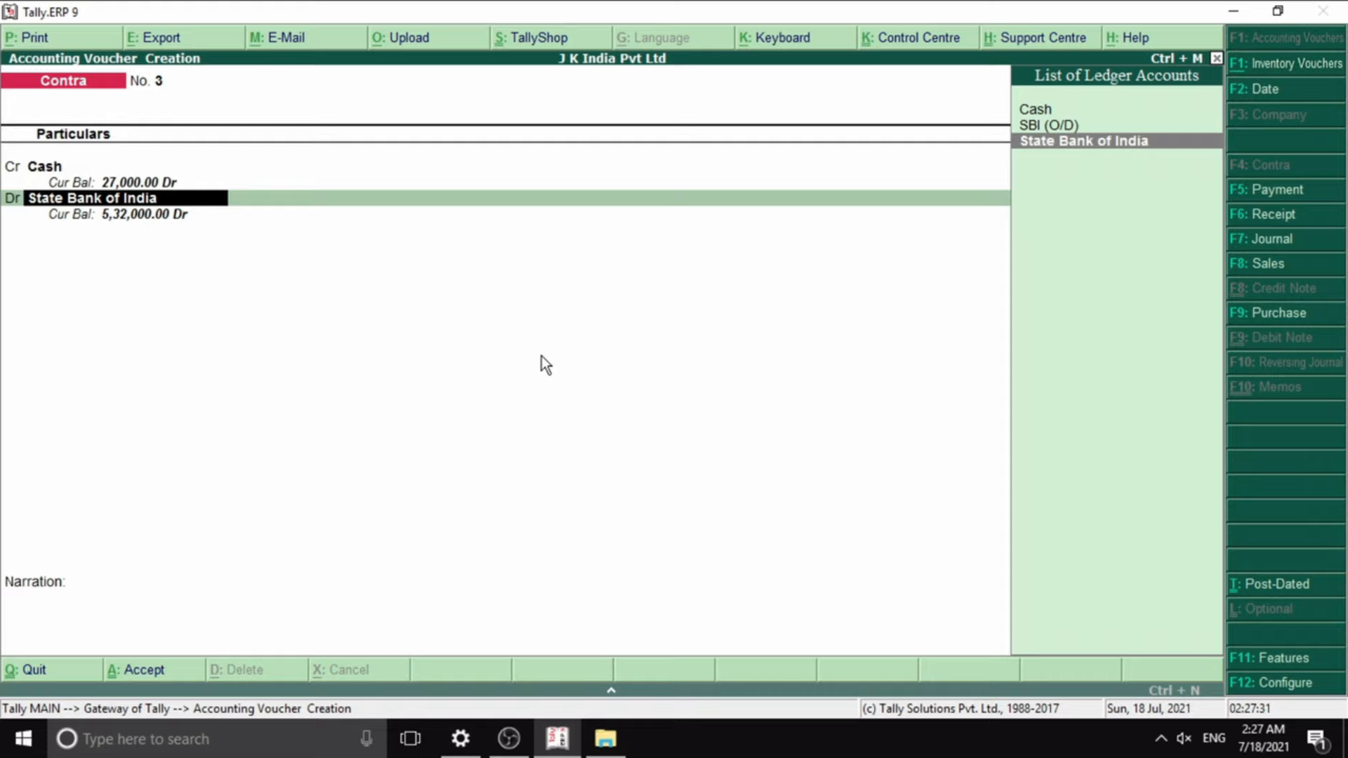
key("alt+c")
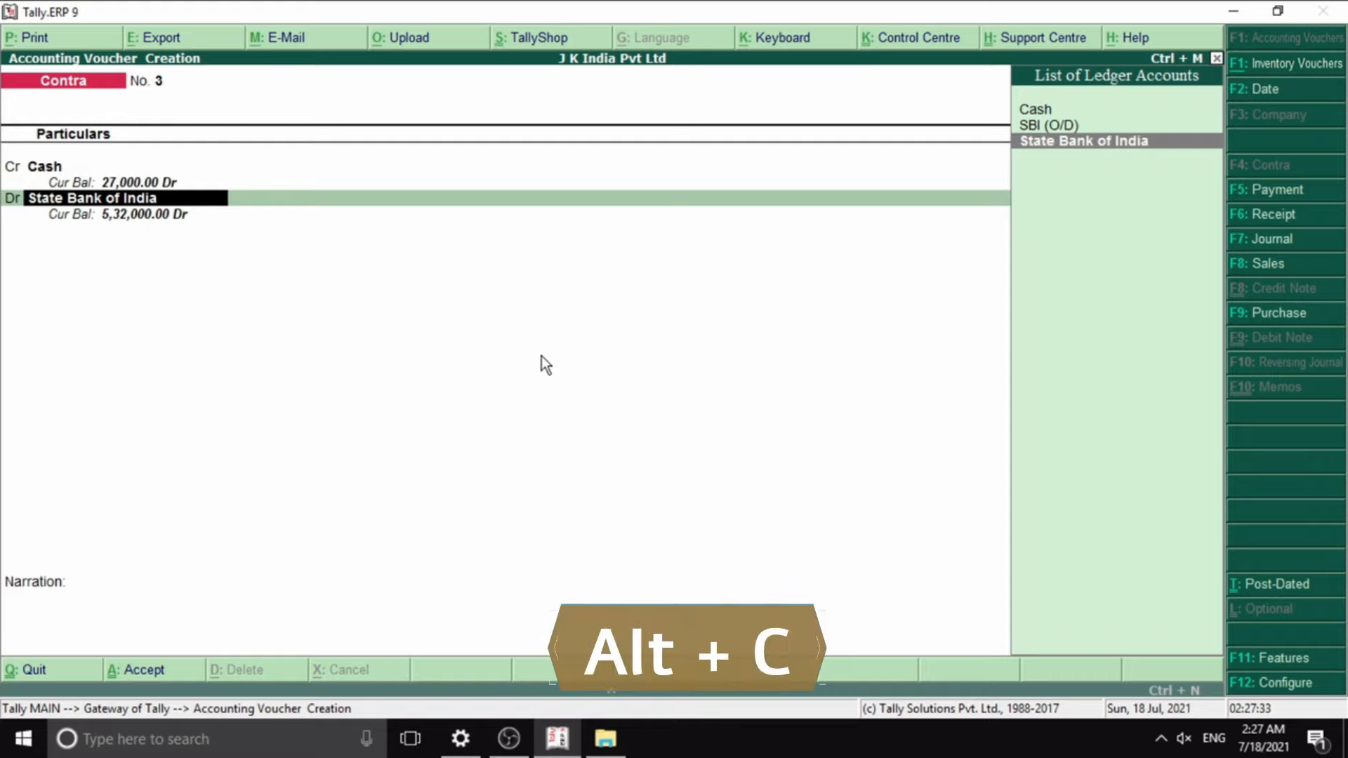
type("UTI")
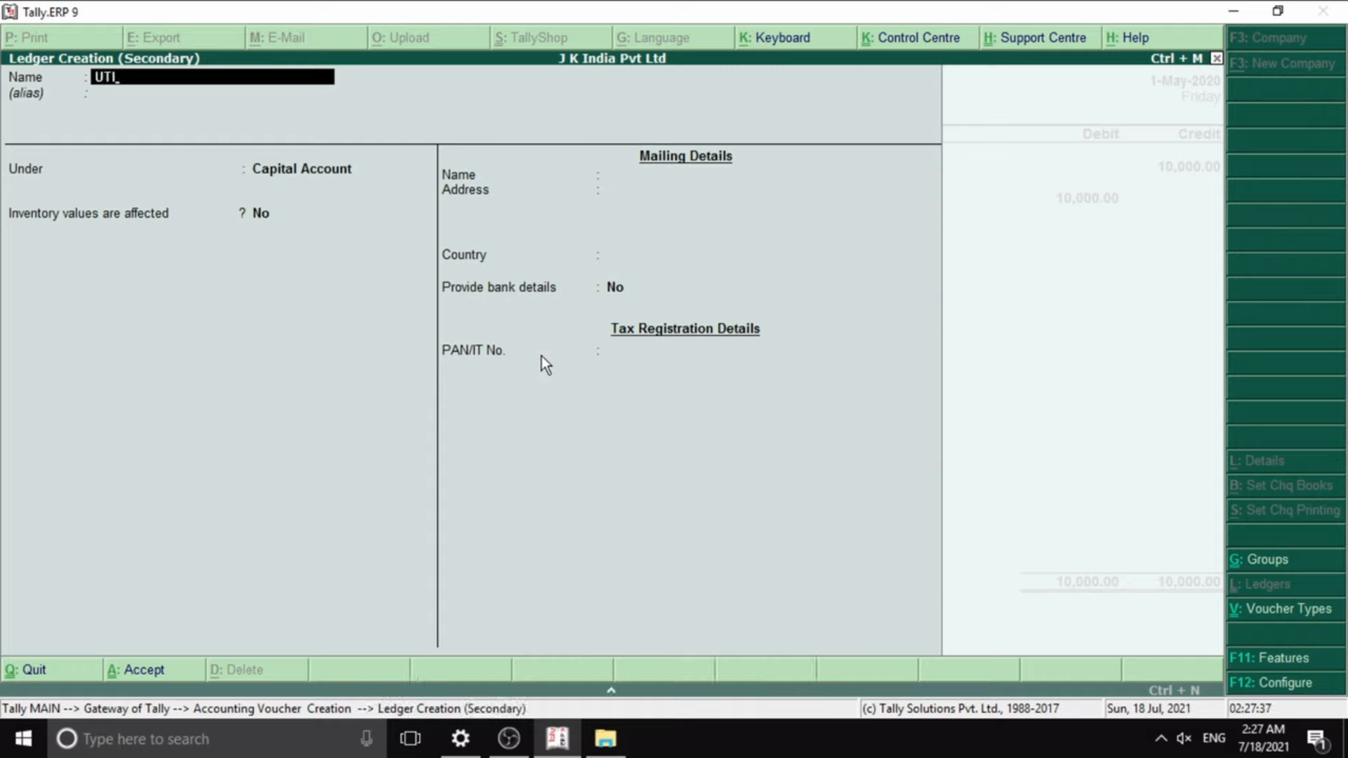
type(" Bank")
key("Return")
key("Return")
type("Bank")
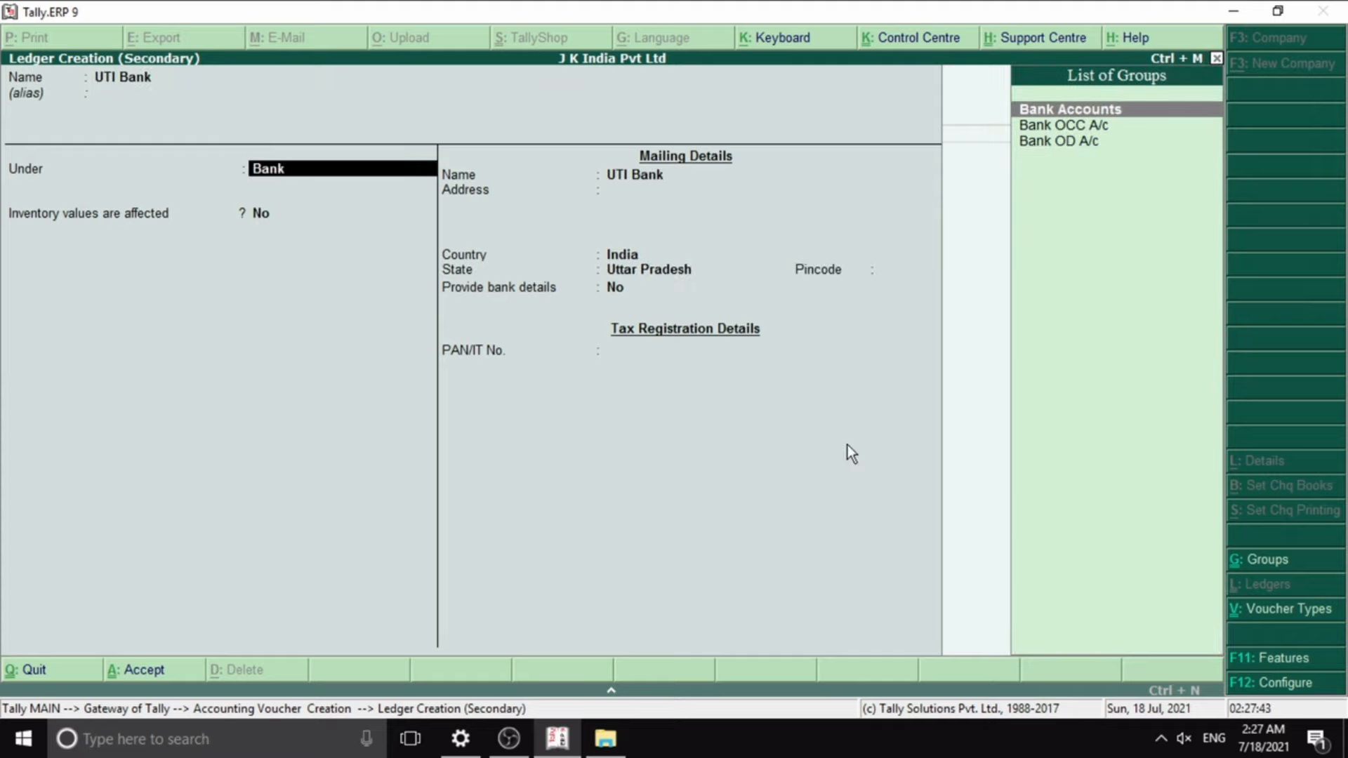
key("Return")
key("Return")
key("Return")
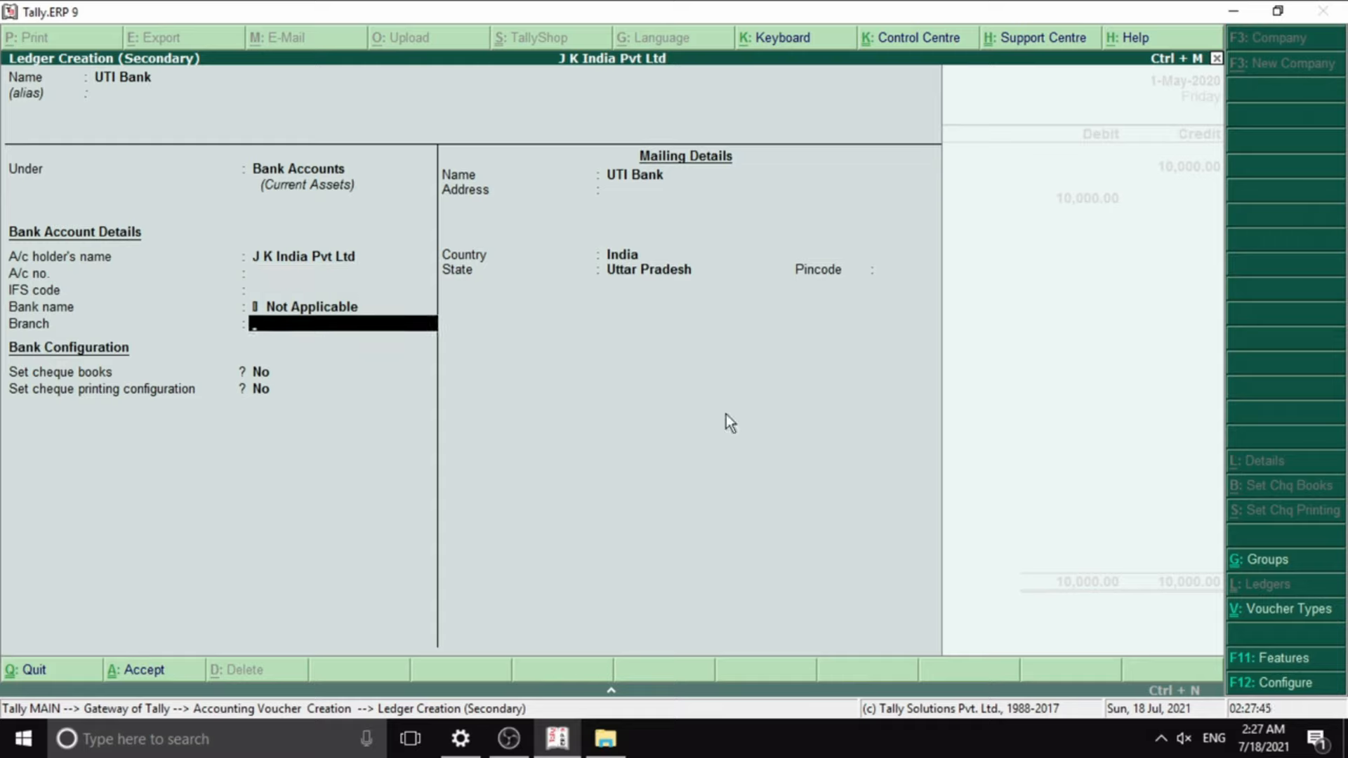
- Review the optional bank account details of the UTI Bank ledger, including the IFS code, bank name and branch
key("Return")
key("Return")
key("Return")
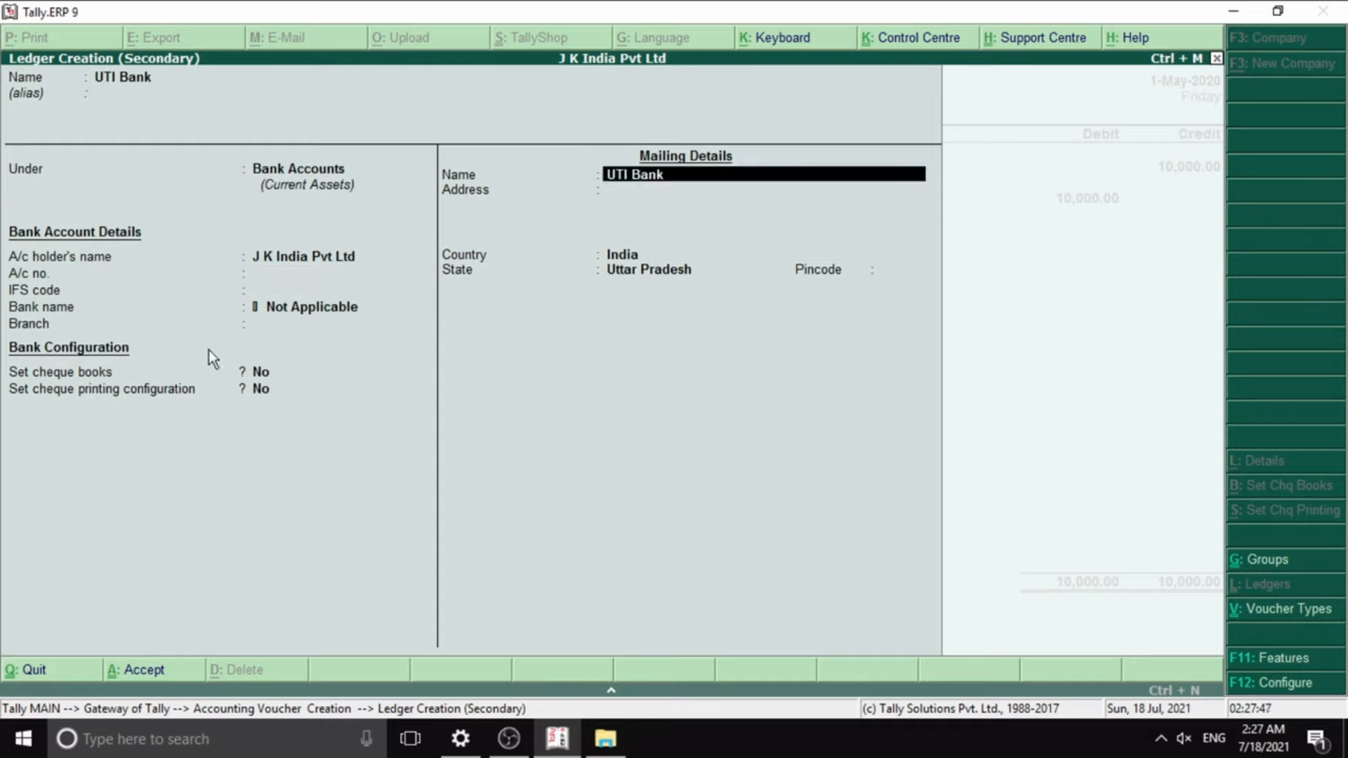
key("BackSpace")
key("BackSpace")
key("BackSpace")
key("BackSpace")
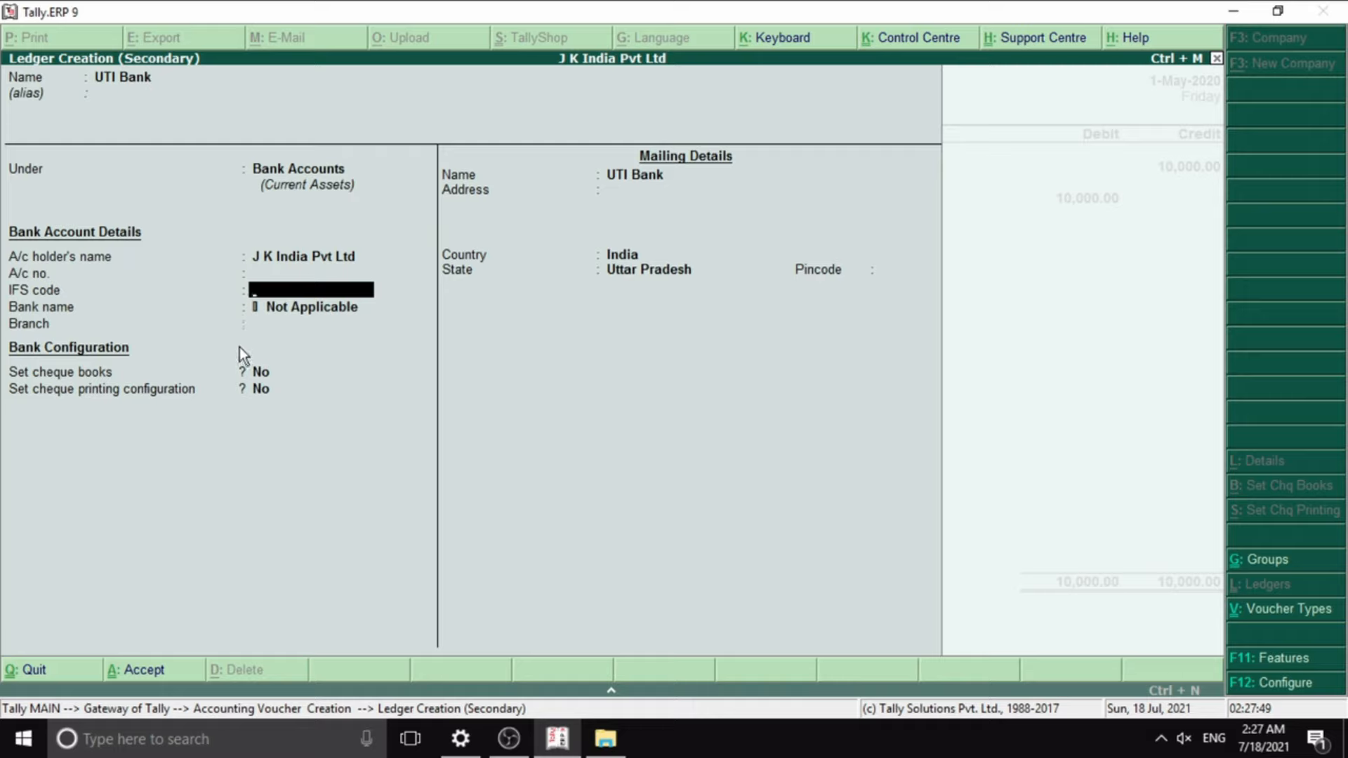
key("BackSpace")
key("Return")
left_click(295, 326)
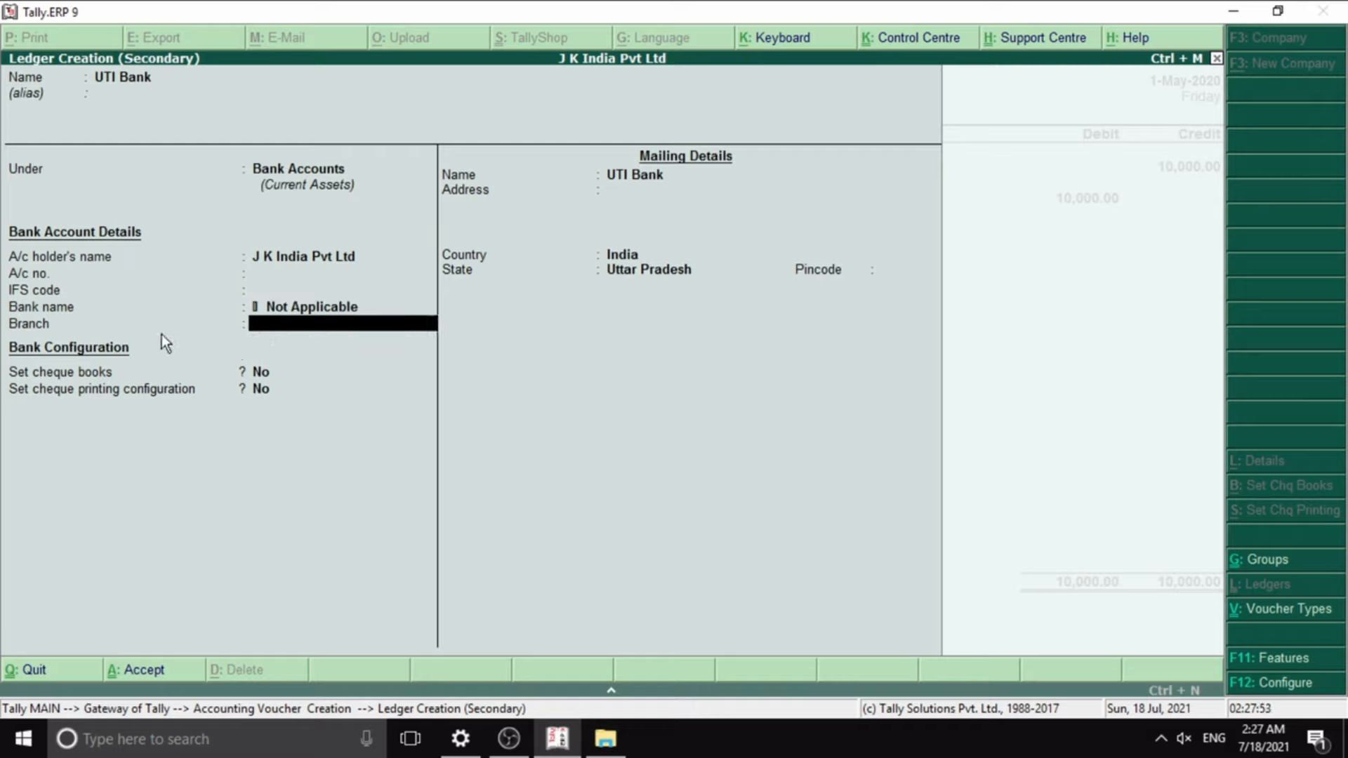
- Keep the UTI Bank ledger's remaining defaults and save it as the voucher's debit ledger
key("Return")
key("Return")
key("Return")
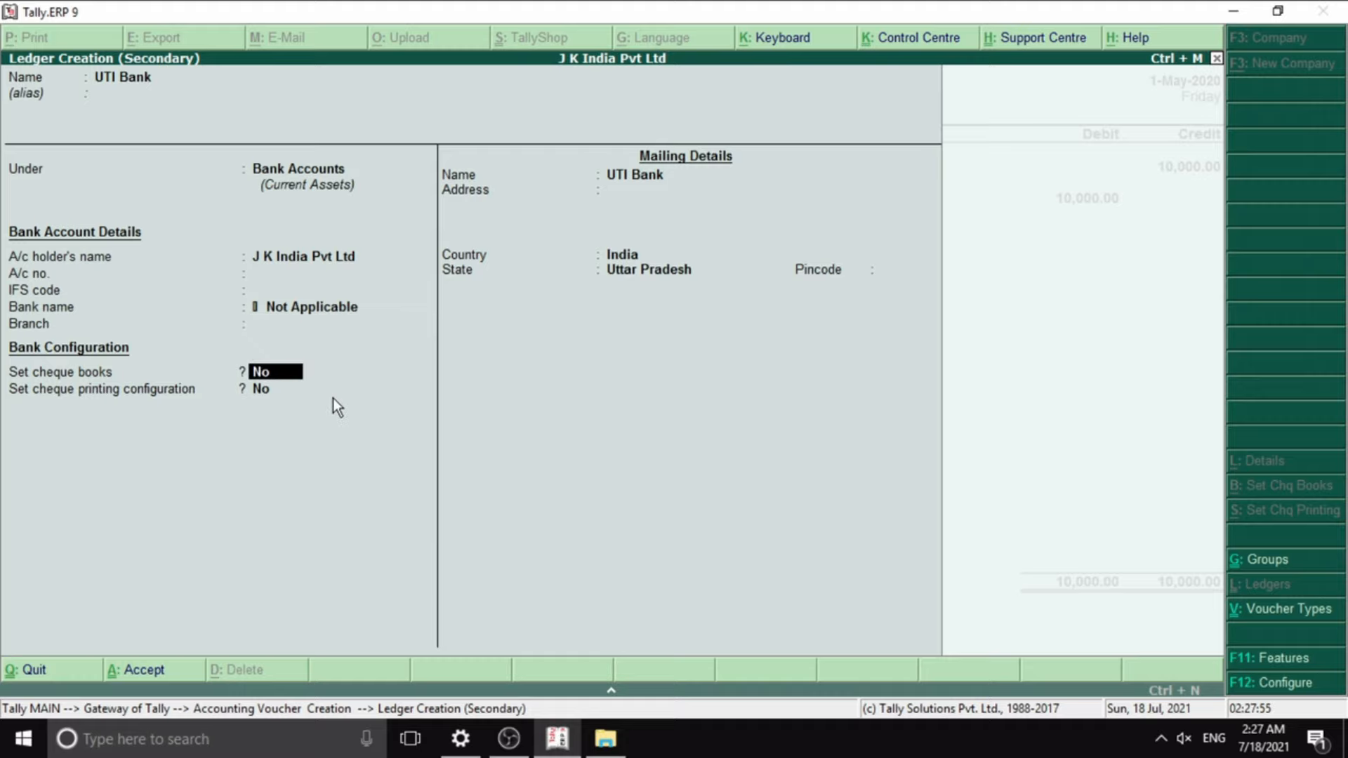
key("Return")
key("Return")
key("Return")
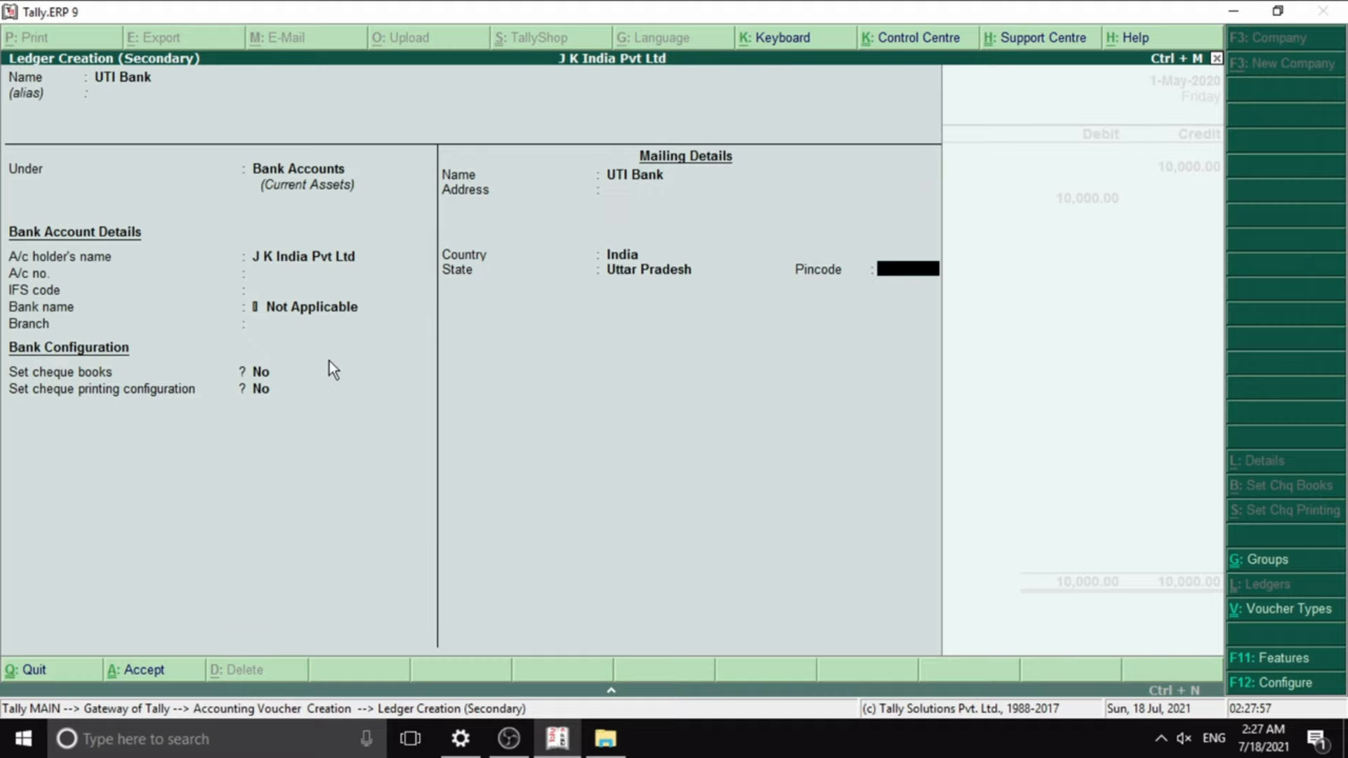
key("Return")
key("Return")
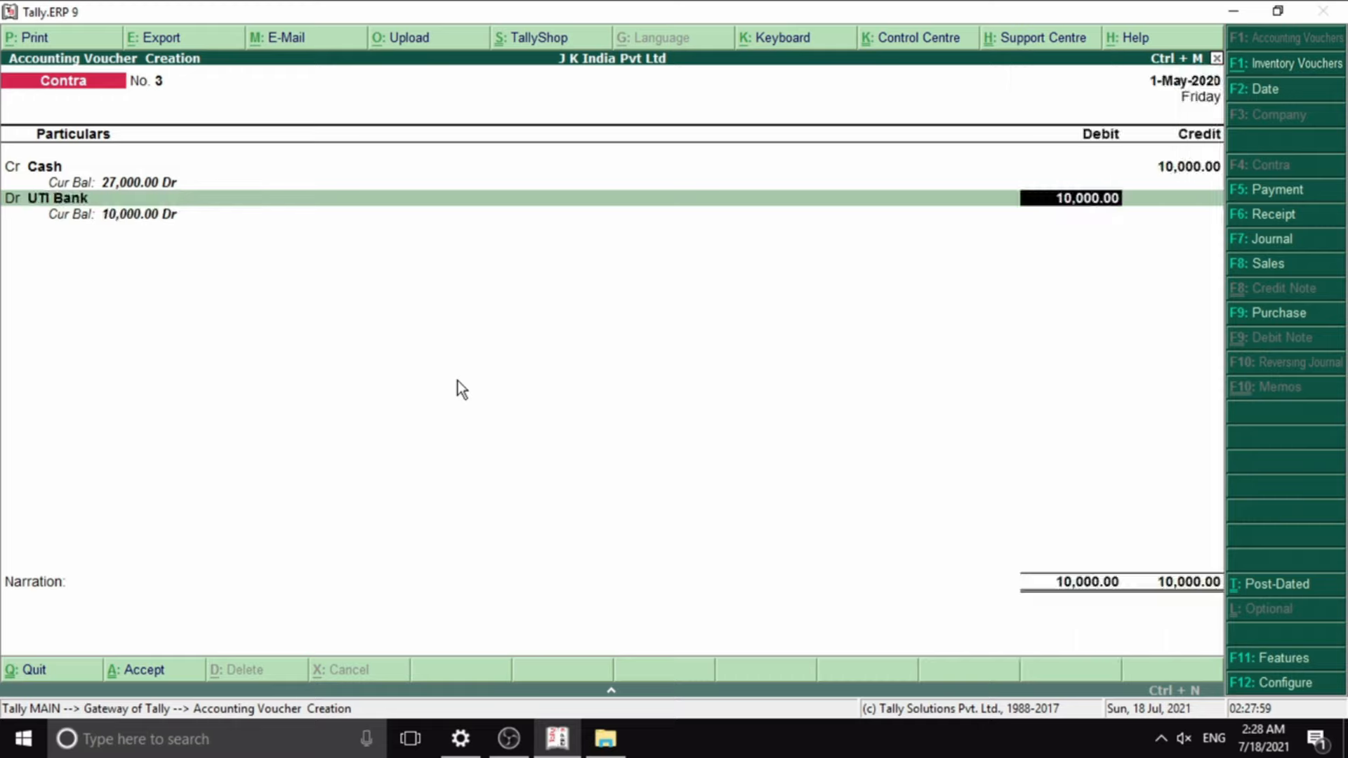
- Debit UTI Bank with 10,000 and enter the cash denominations as 20 notes of 500
key("Return")
key("Return")
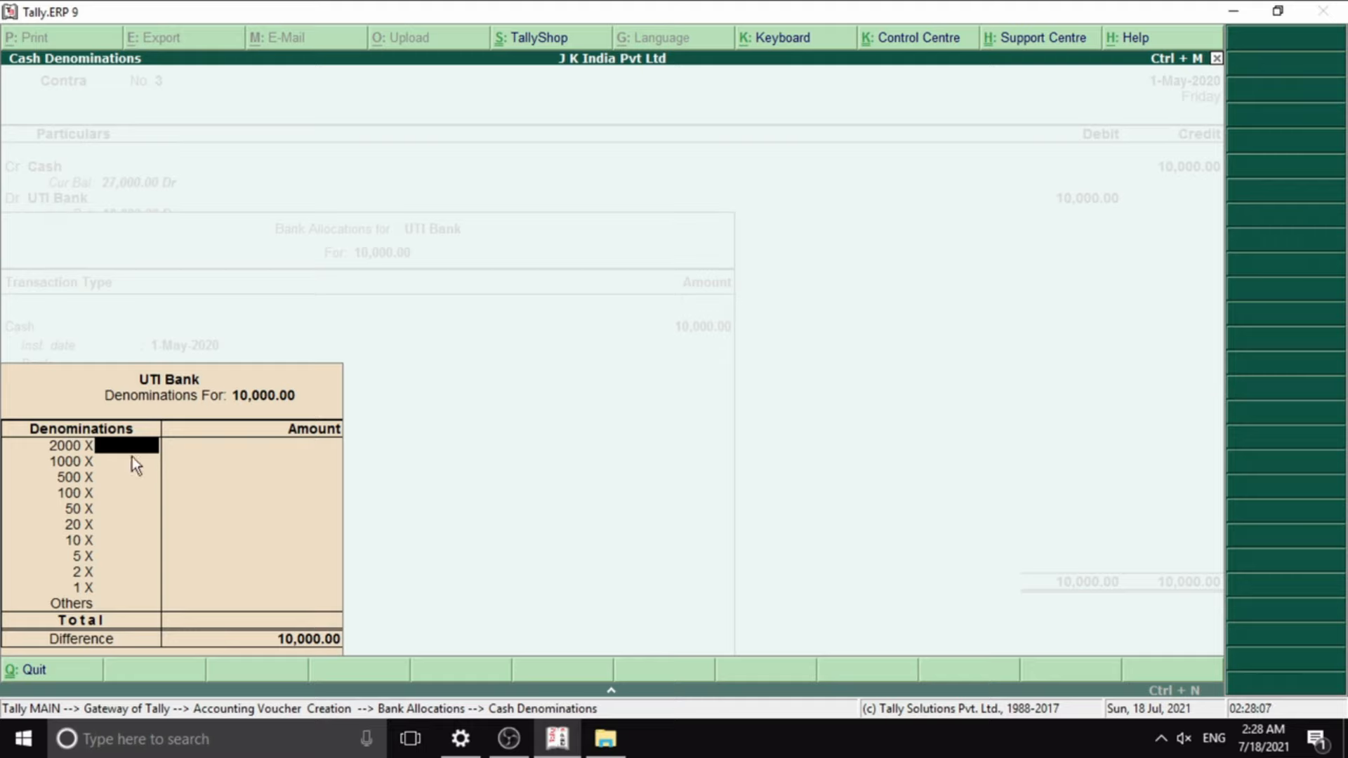
key("Return")
key("Return")
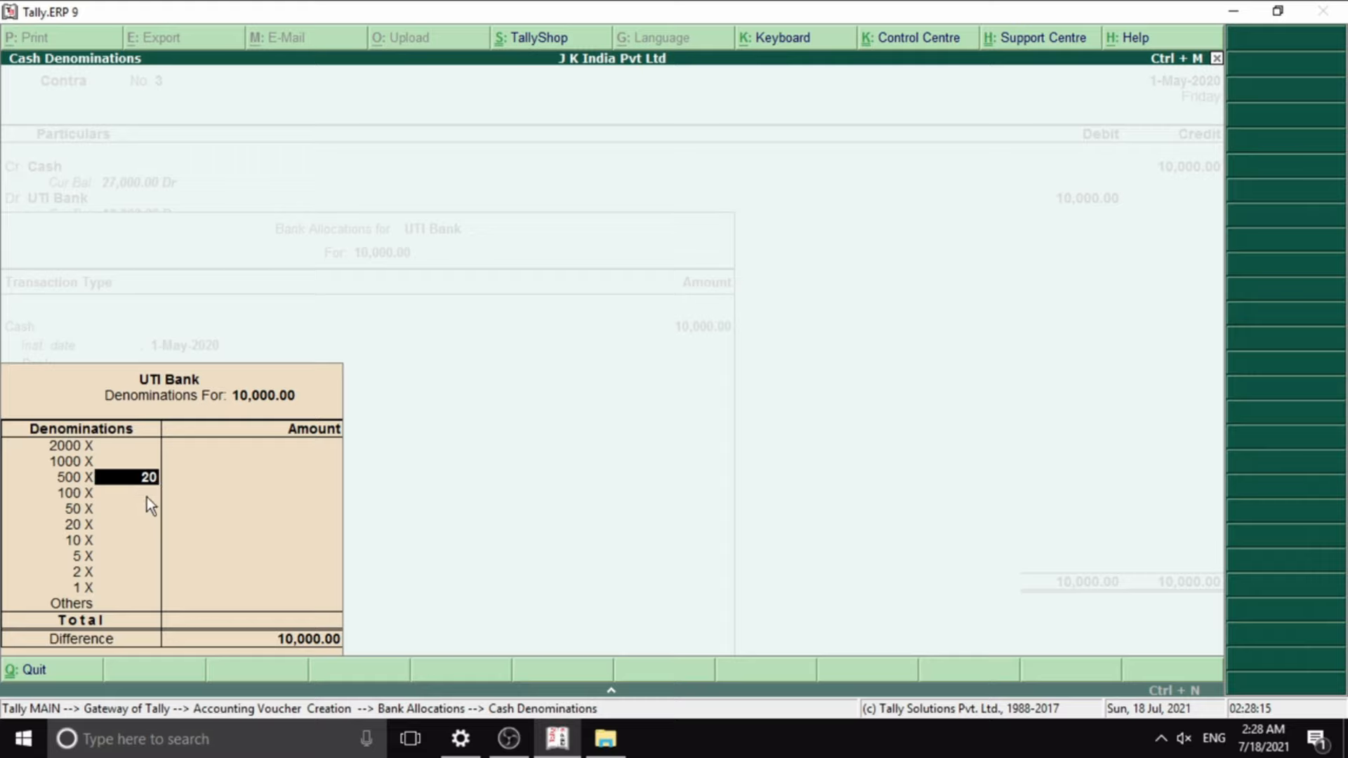
key("Return")
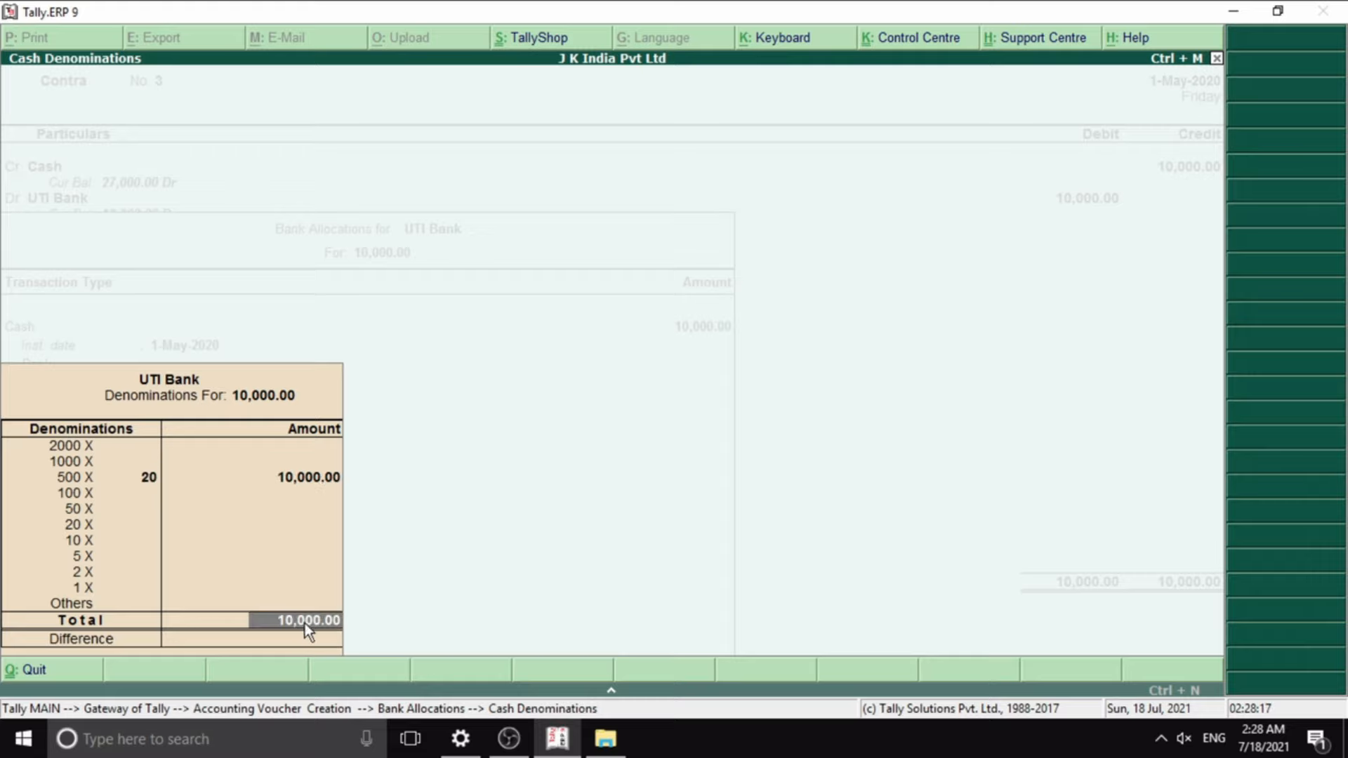
key("Return")
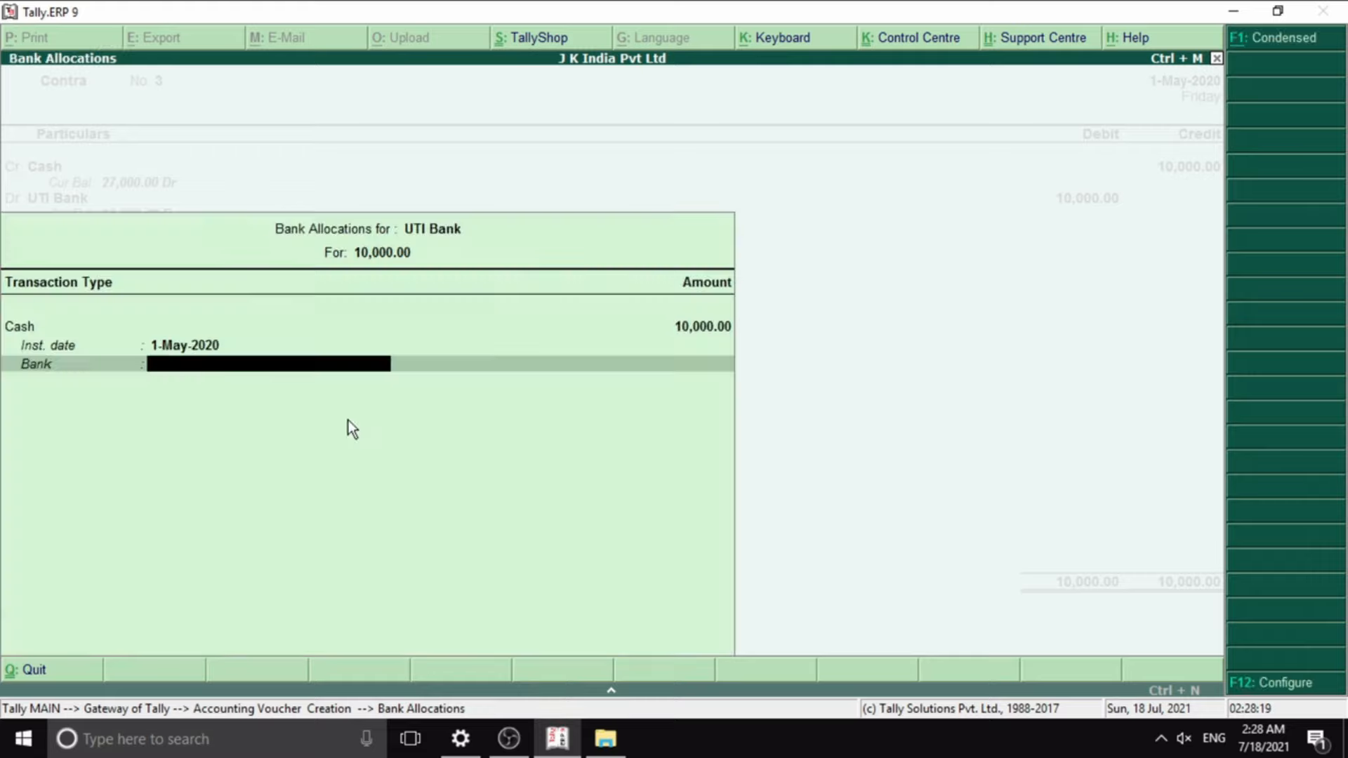
- Leave the bank name blank in the UTI Bank allocation and save the 10,000 cash deposit voucher without a narration
key("Return")
key("Return")
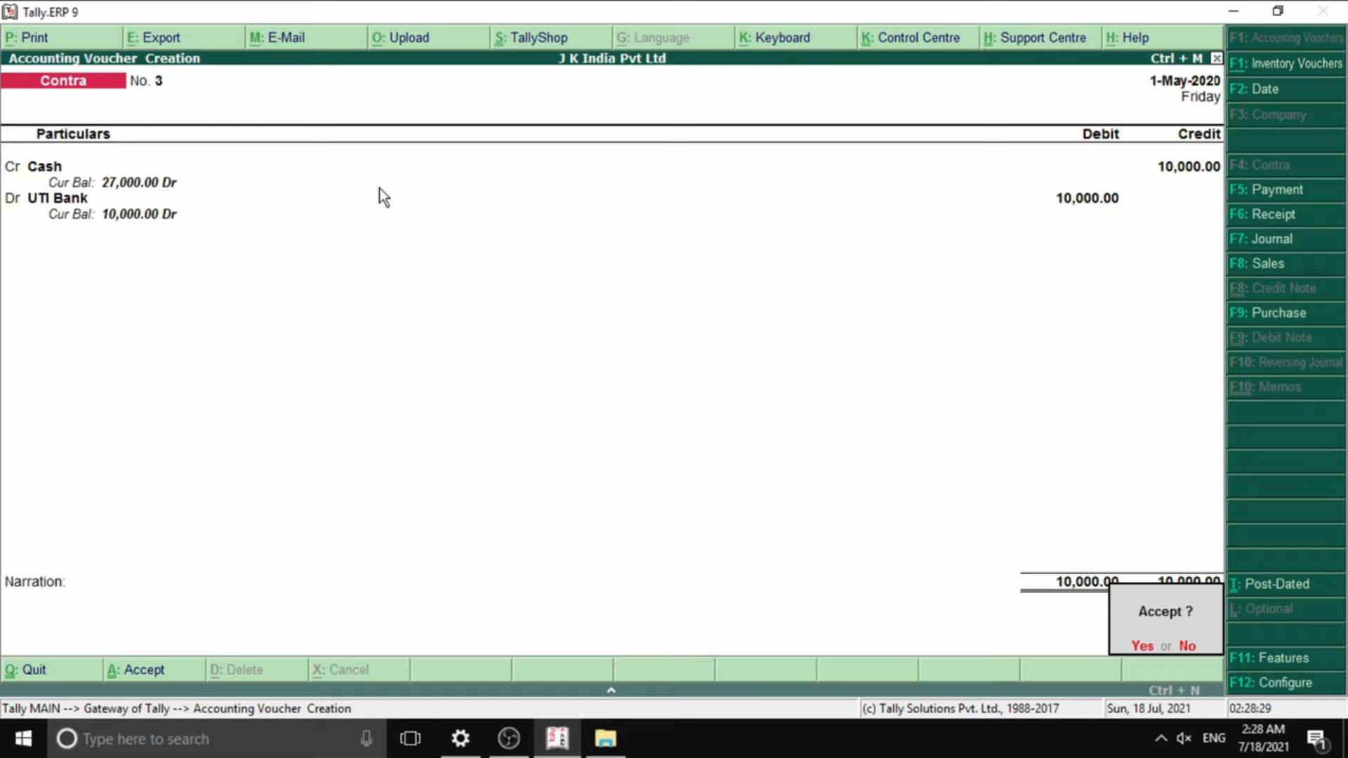
key("Return")
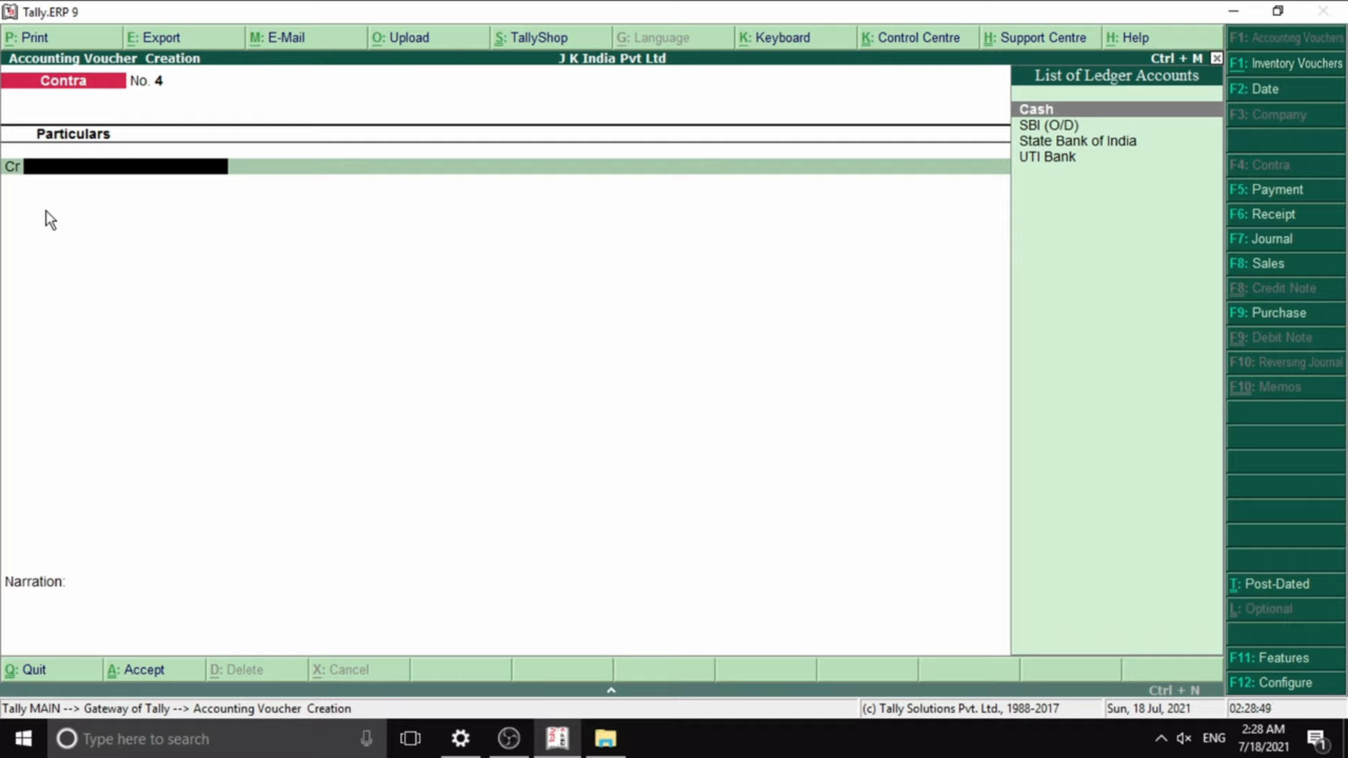
- Credit UTI Bank with 5,000 in the new Contra voucher, keeping the default bank allocation details
type("U")
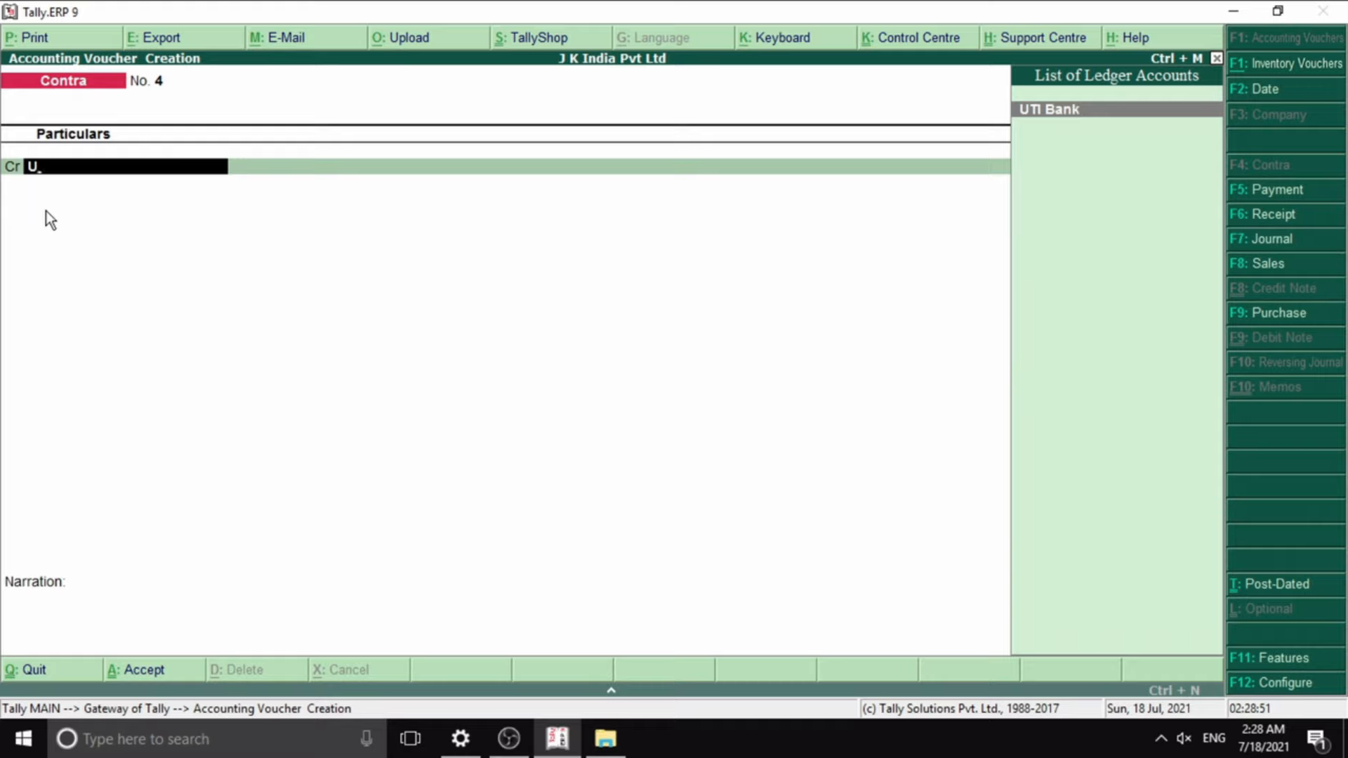
key("Return")
type("5000")
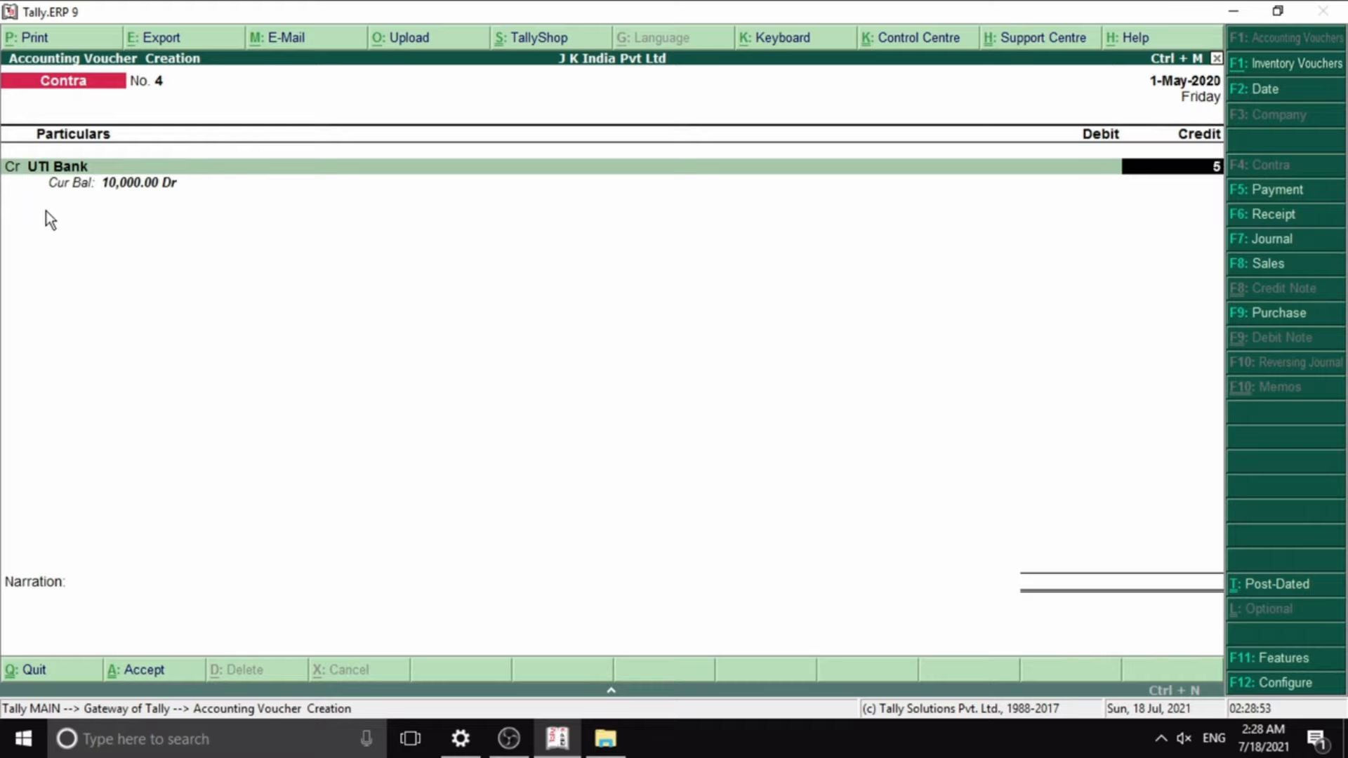
key("Return")
key("Return")
key("Return")
key("Return")
key("Return")
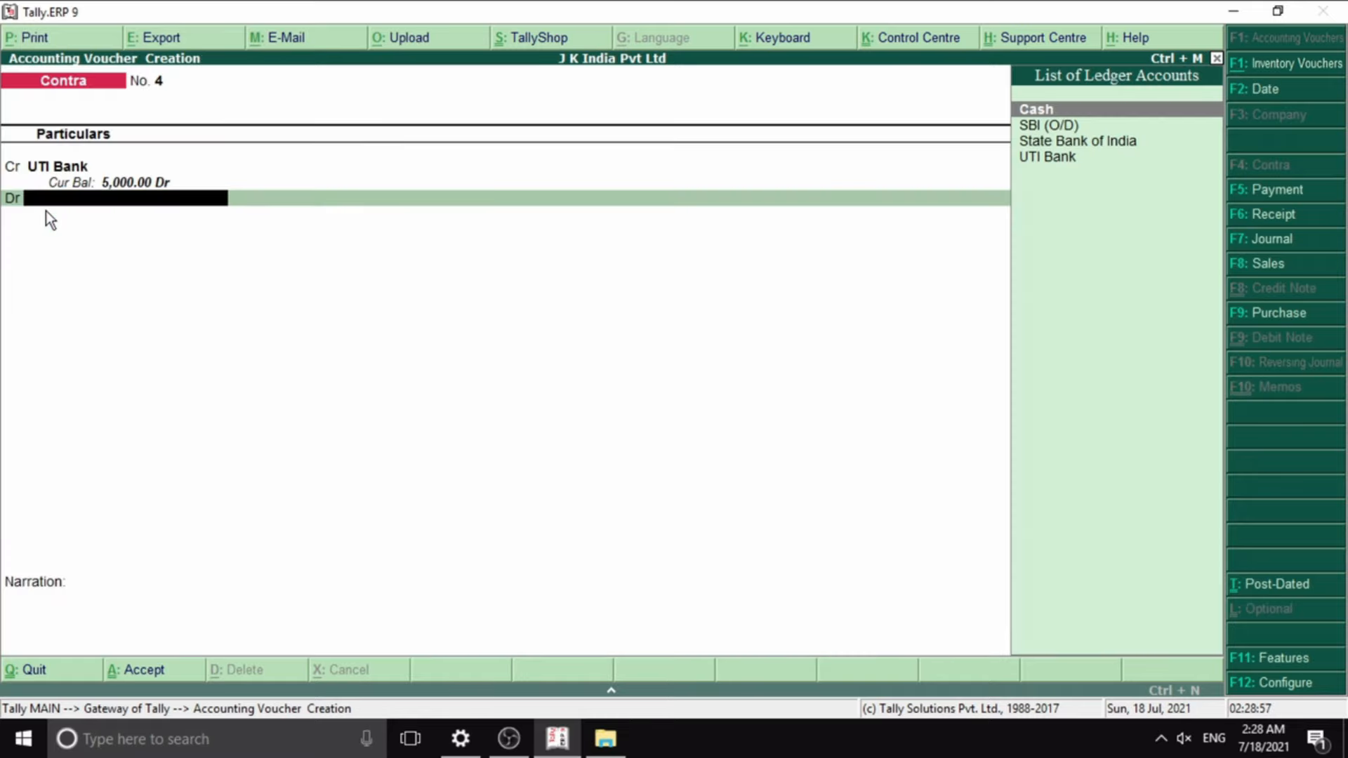
- Debit State Bank of India with 5,000 and save the bank transfer voucher without a narration
type("St")
key("Return")
key("Return")
key("Return")
key("Return")
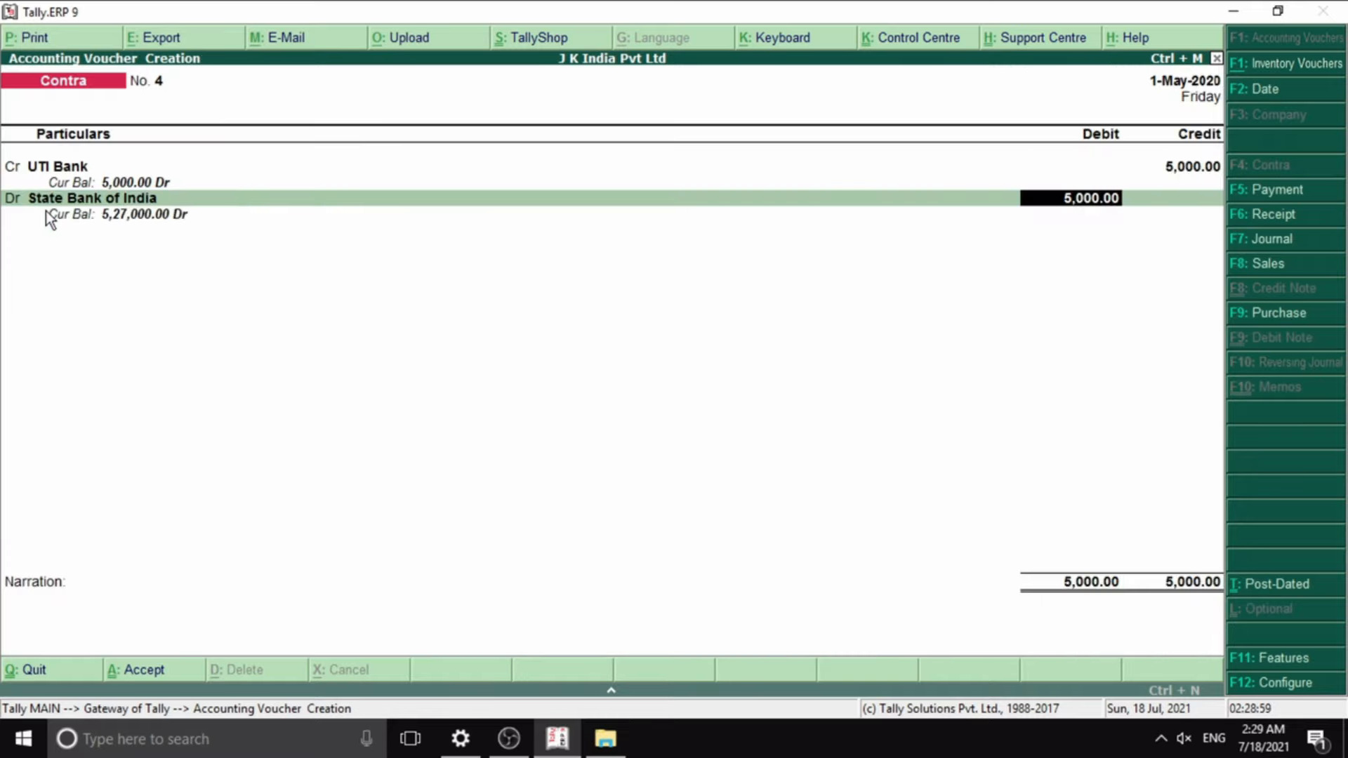
key("Return")
key("Return")
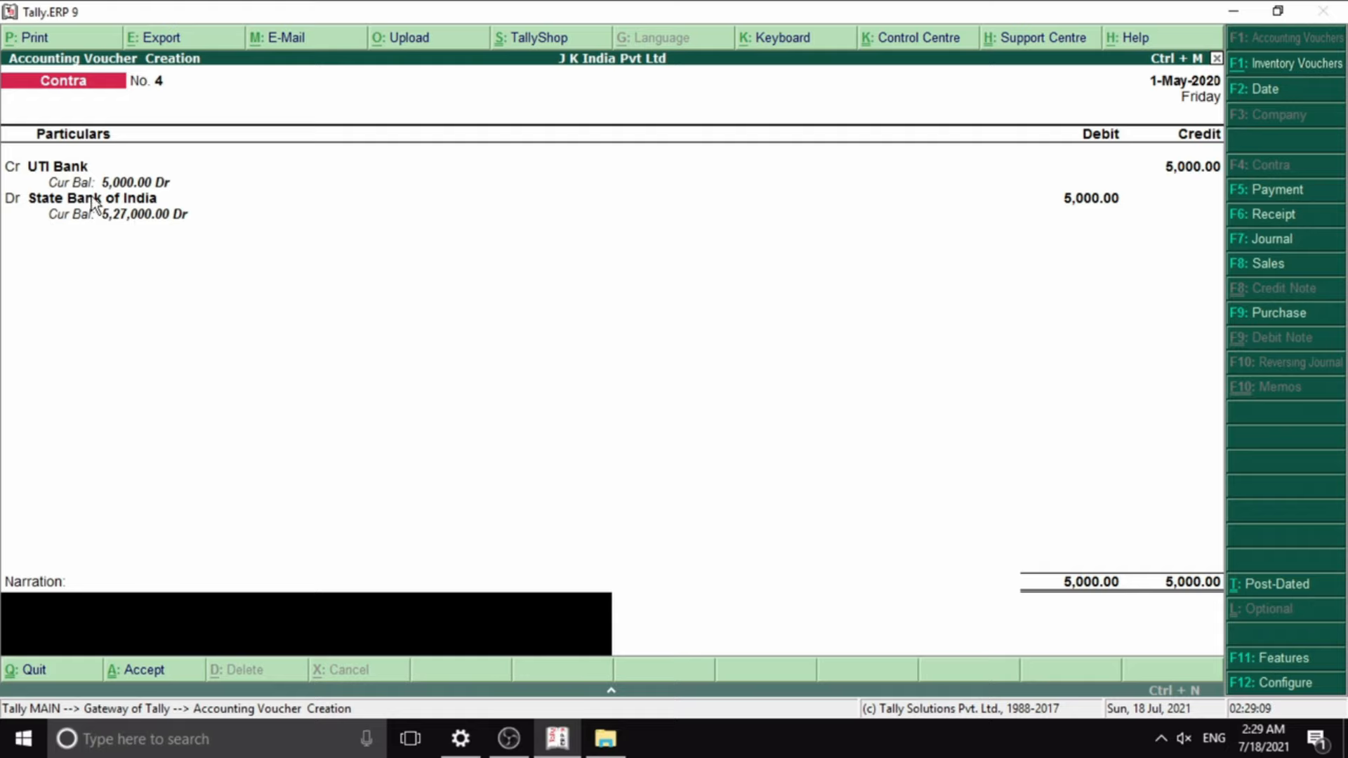
key("Return")
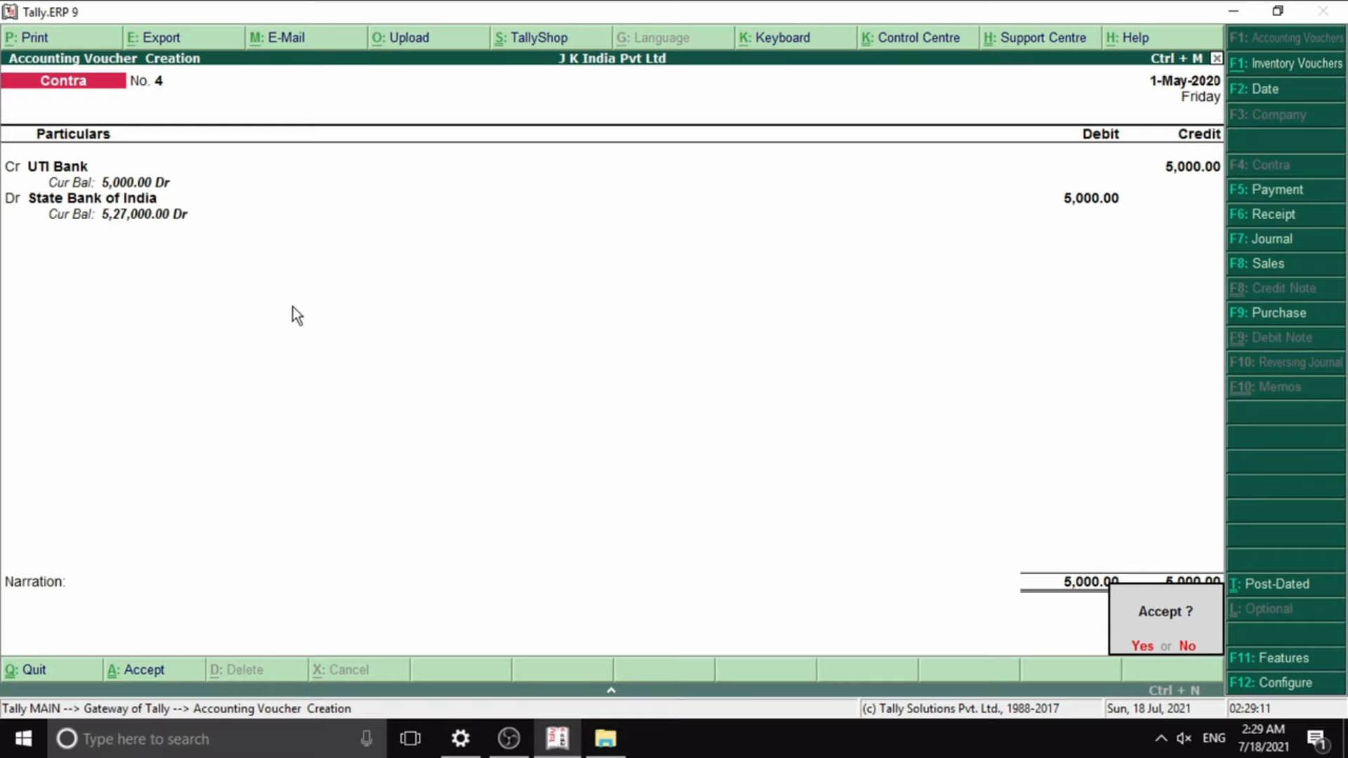
key("Return")
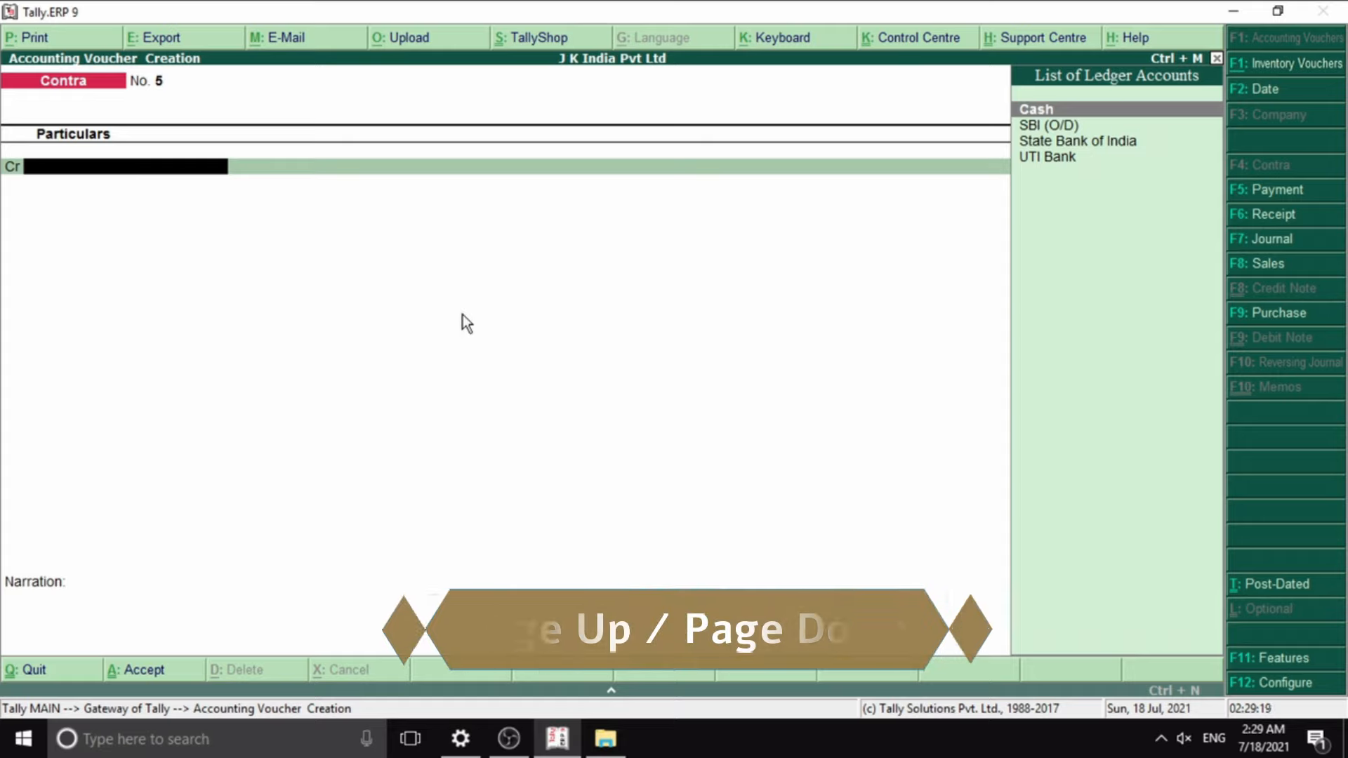
- Browse back and forth through the saved Contra vouchers to review their credit and debit ledgers and current balances
key("Page_Up")
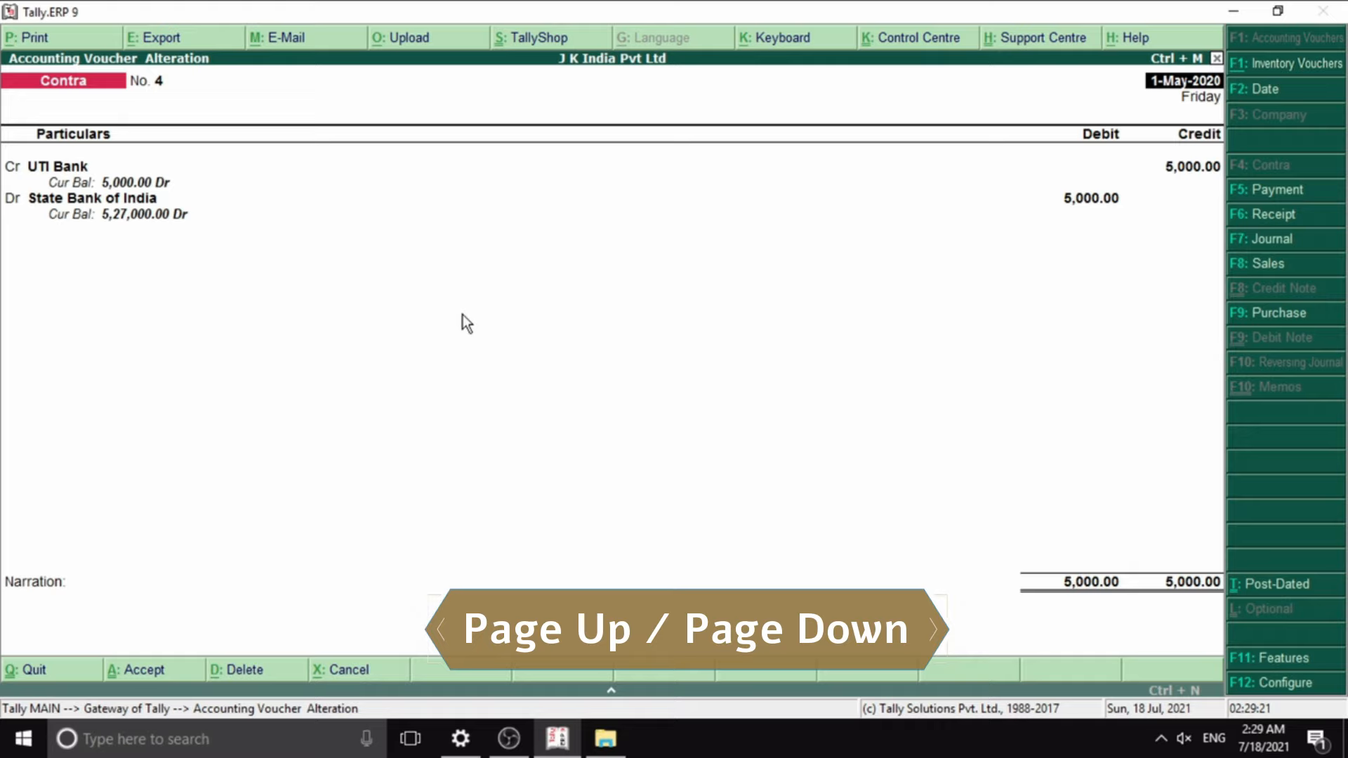
key("Page_Up")
key("Page_Up")
key("Page_Up")
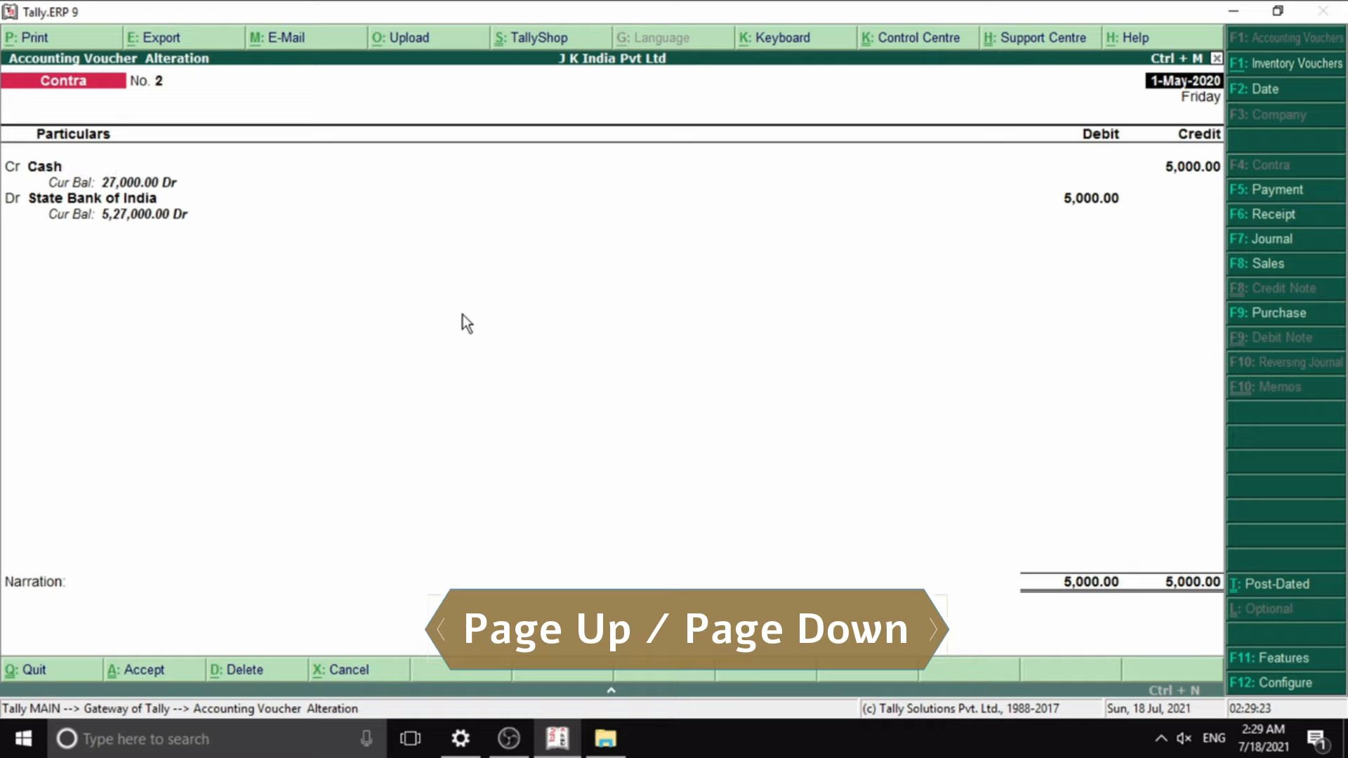
key("Page_Down")
key("Page_Down")
key("Page_Down")
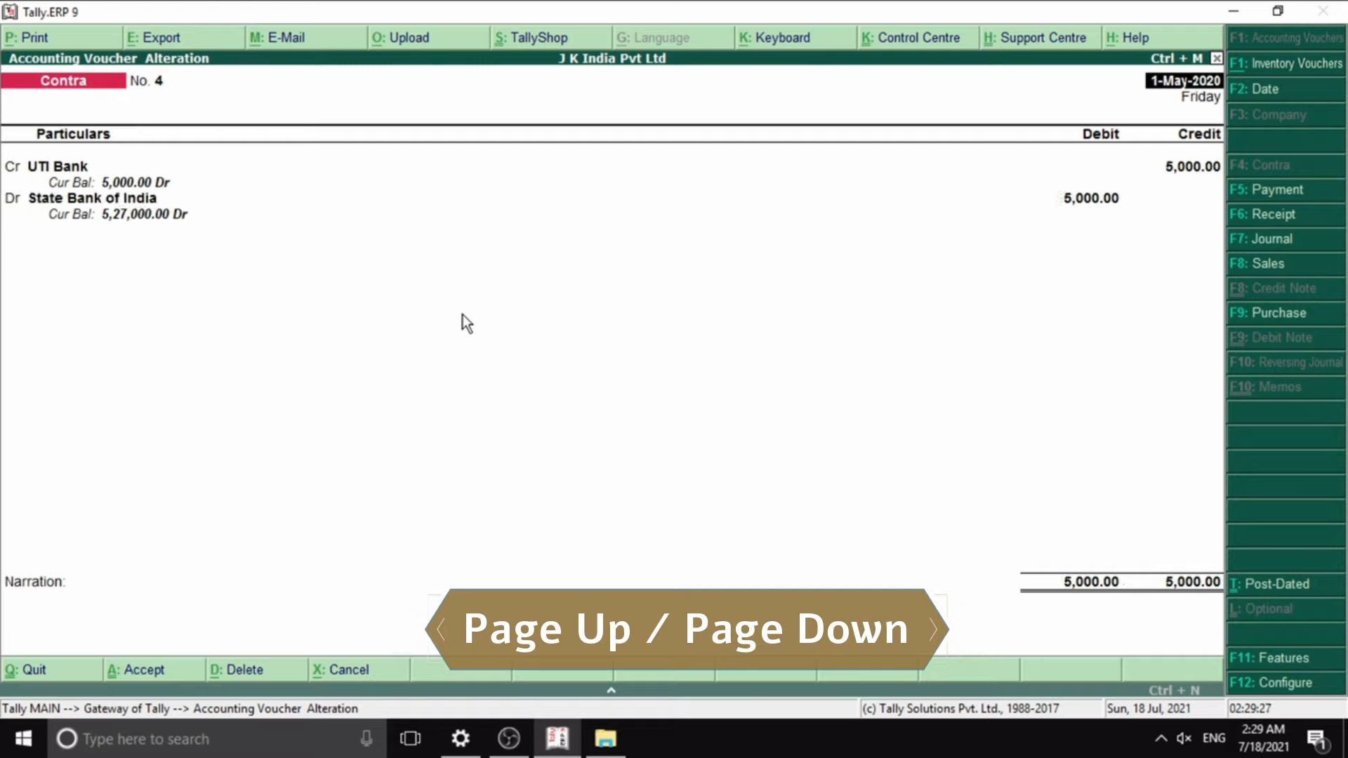
key("Page_Up")
key("Page_Up")
key("Page_Up")
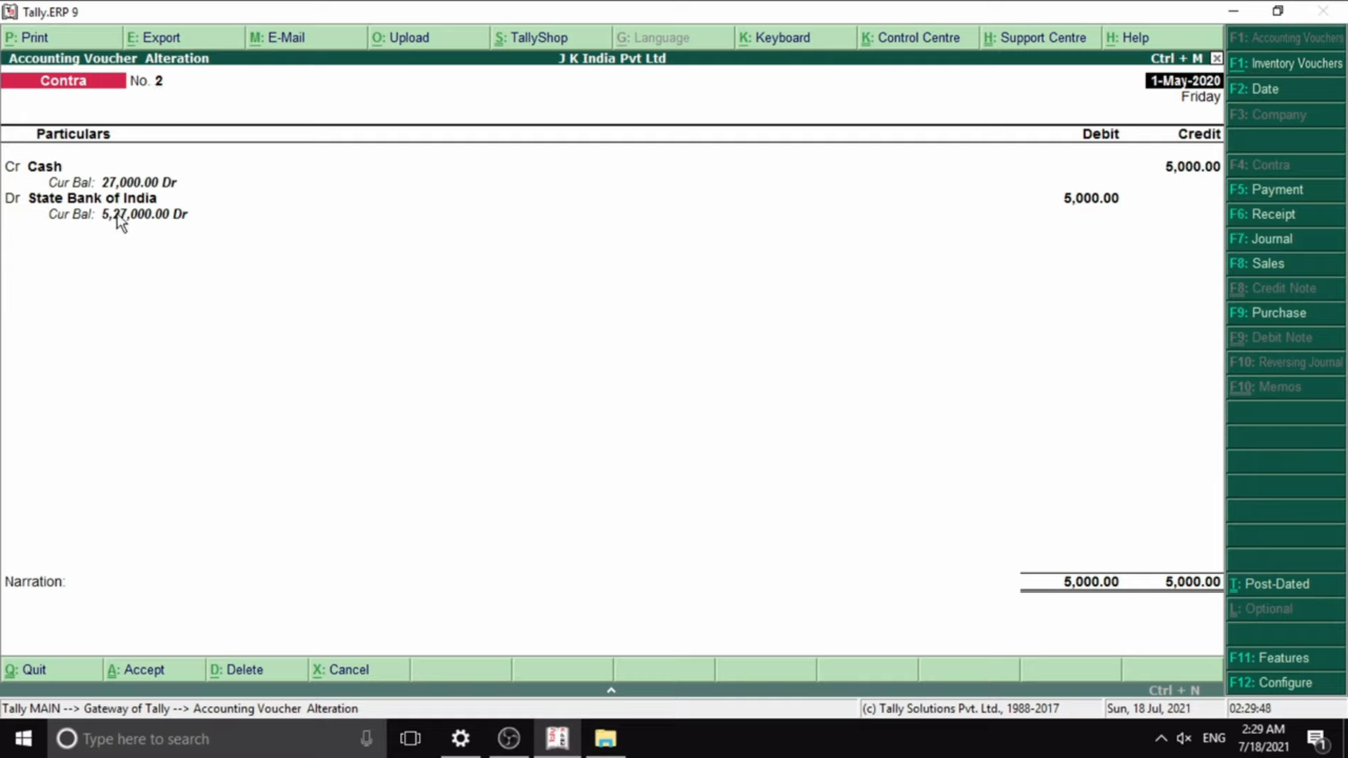
key("Page_Down")
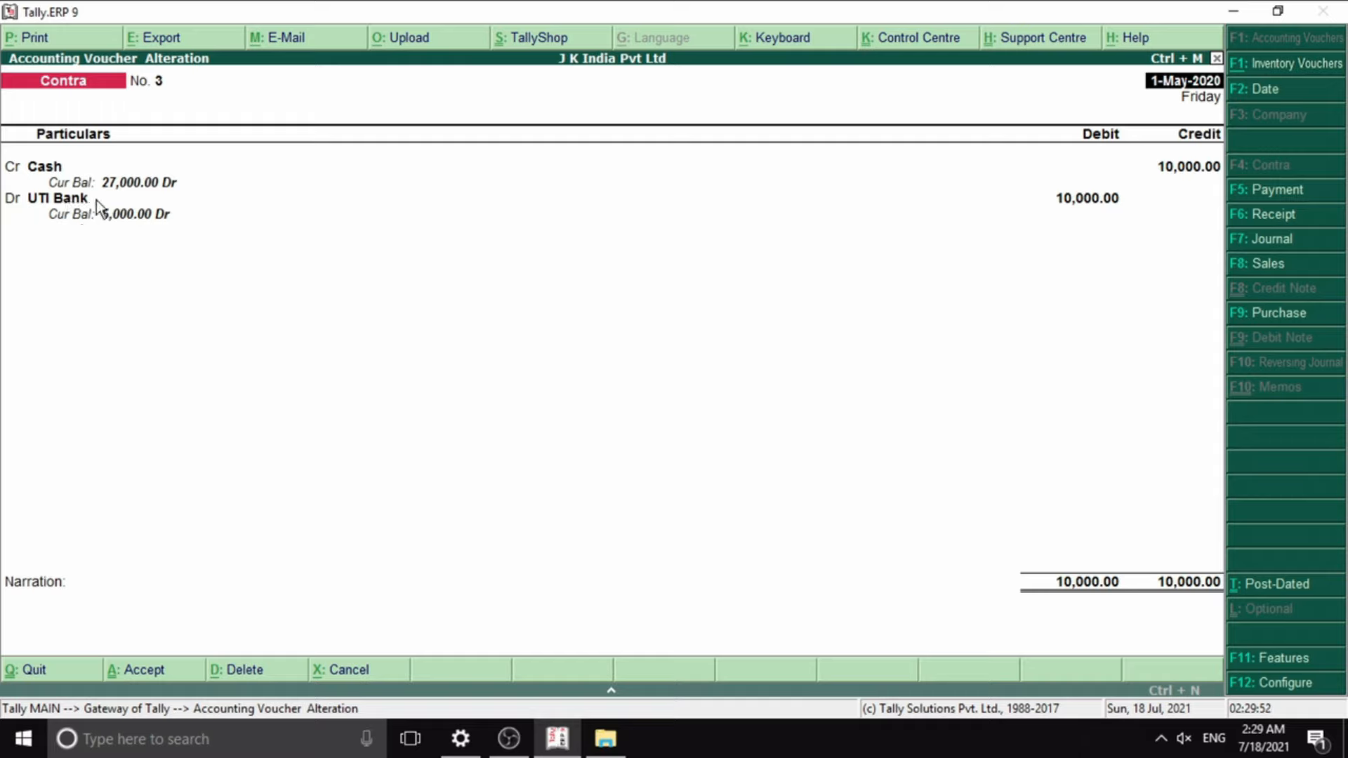
key("Page_Down")
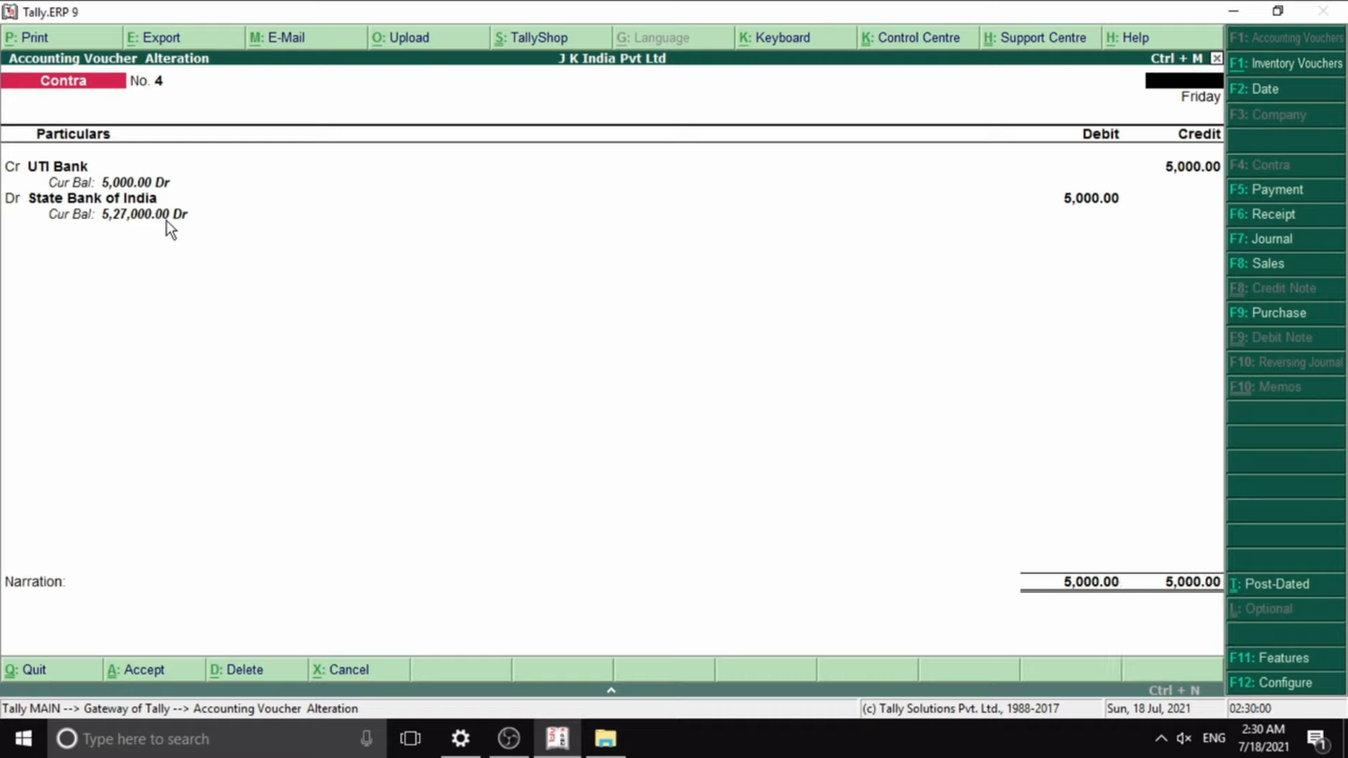
- Leave voucher entry and open the company's Balance Sheet
key("Escape")
key("Escape")
key("y")
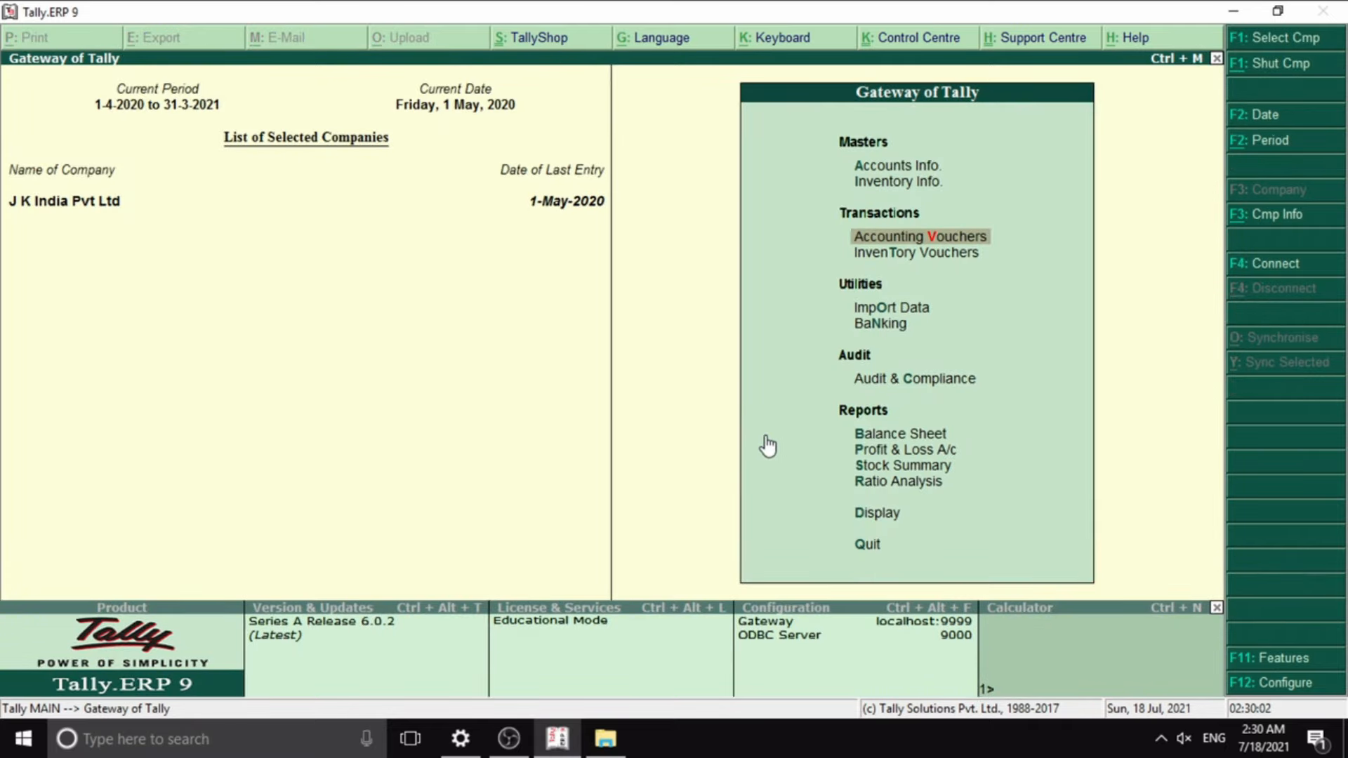
key("Down")
key("Down")
key("Down")
key("Down")
key("Down")
key("Return")
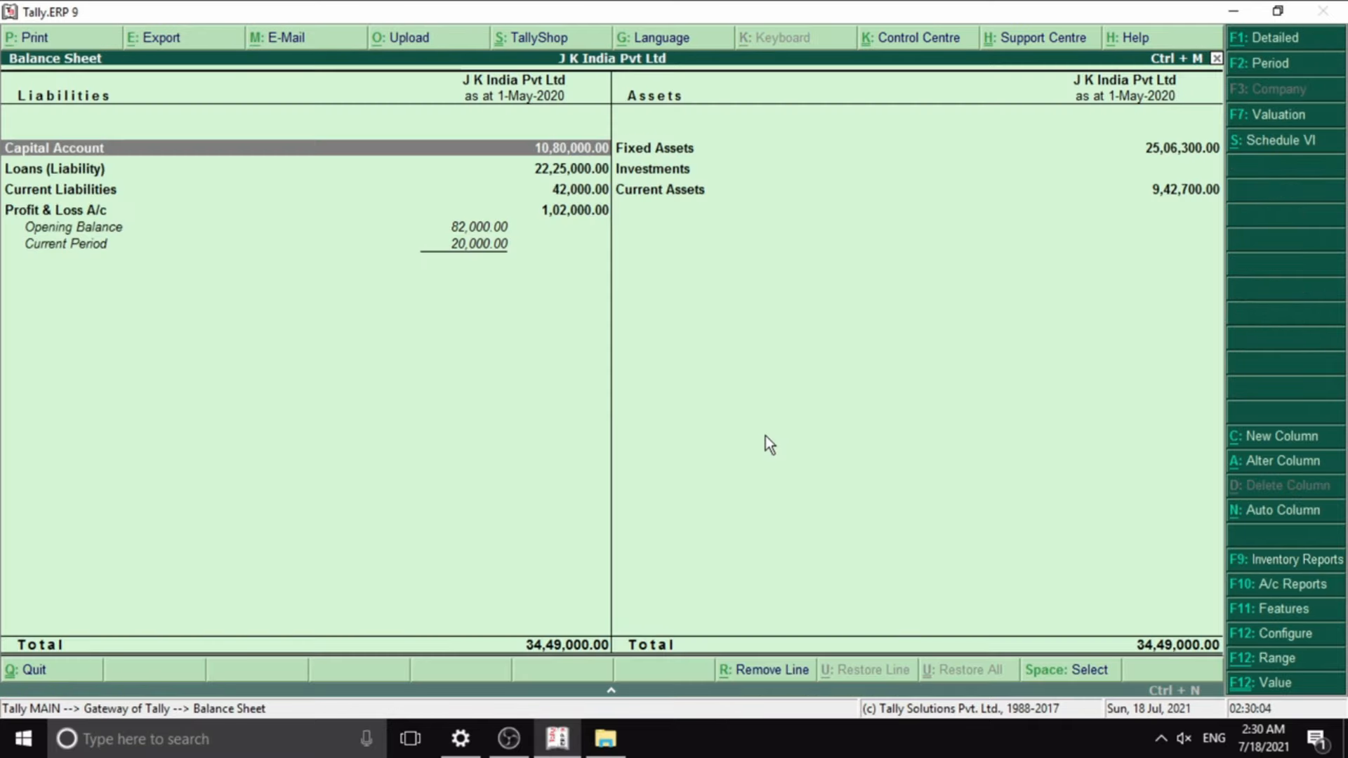
- Expand the Balance Sheet to its detailed view and go to Bank Accounts under Current Assets
key("alt+F1")
key("Right")
key("Down")
key("Down")
key("Down")
key("Down")
key("Down")
key("Down")
key("Down")
key("Down")
key("Down")
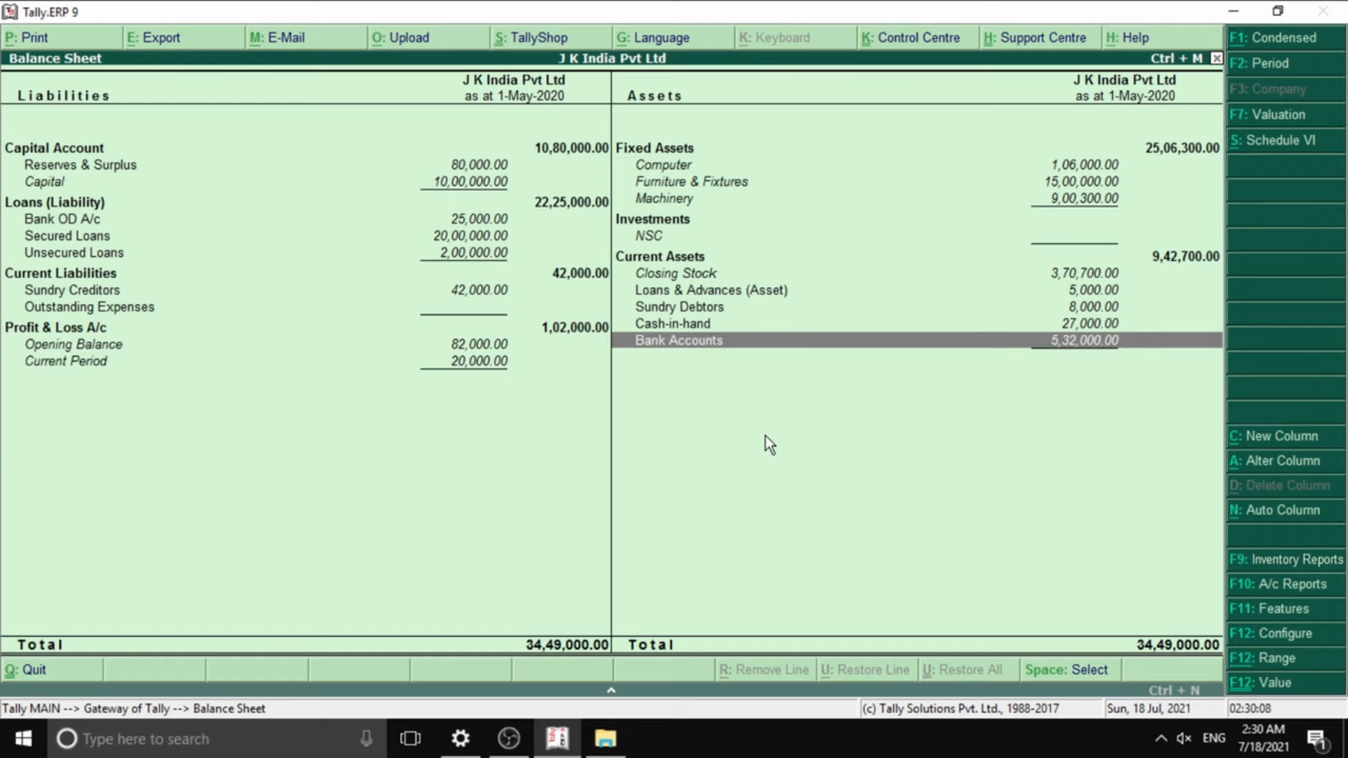